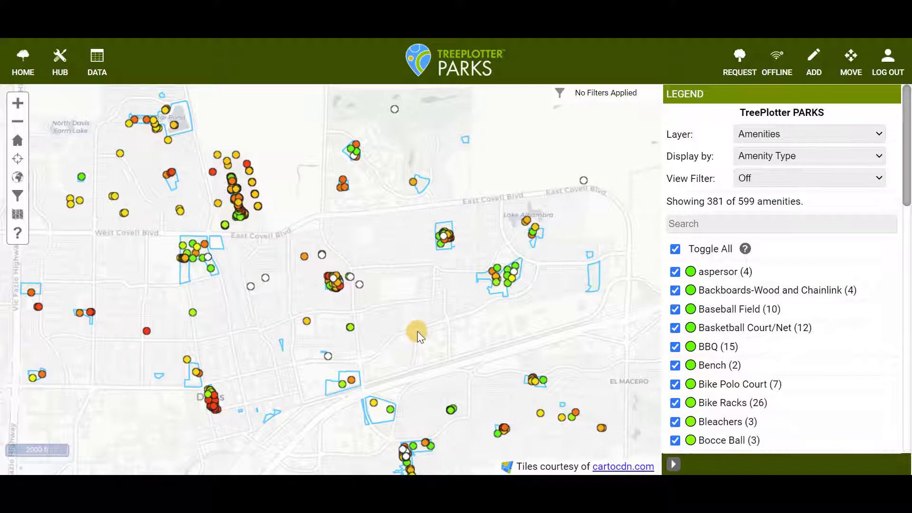
- Choose Amenities as the layer shown in the map legend
{"action": "left_click", "coordinate": [820, 135]}
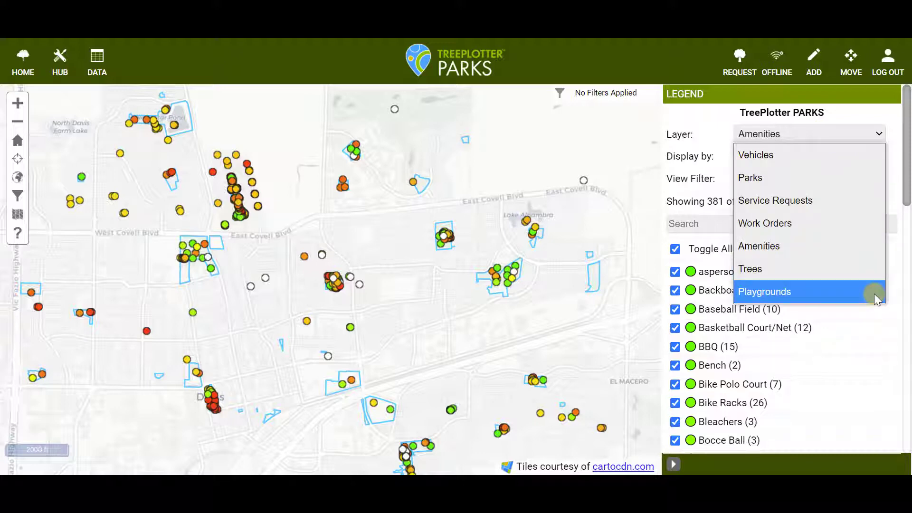
{"action": "key", "text": "Up"}
{"action": "key", "text": "Up"}
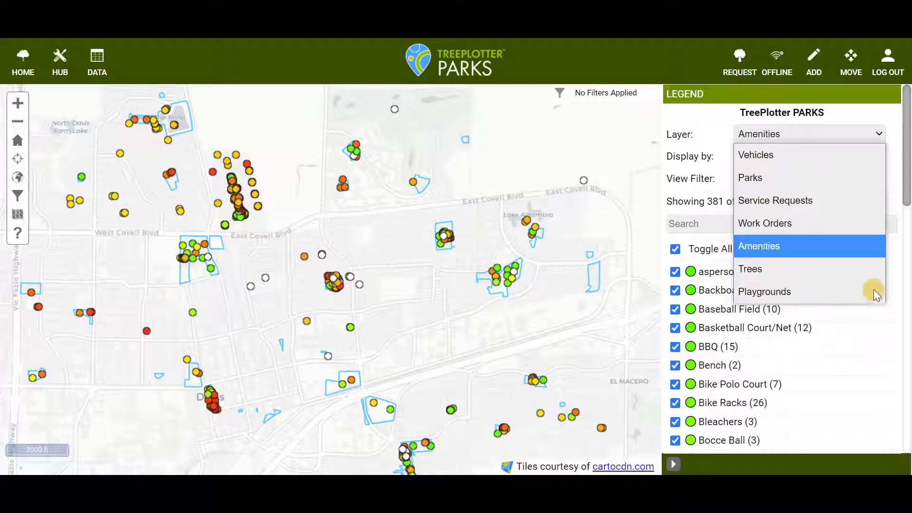
{"action": "left_click", "coordinate": [868, 253]}
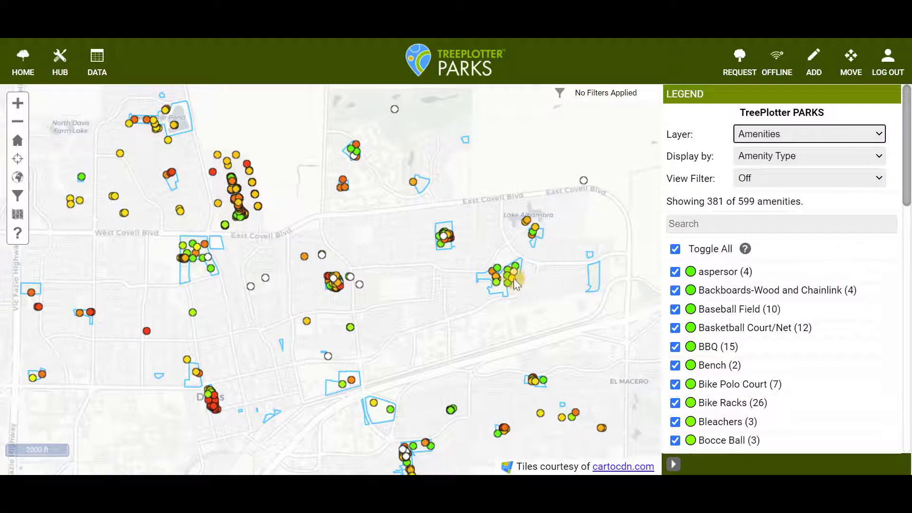
- Open the work records of the Shade Structure amenity in Mace Ranch Park
{"action": "scroll", "coordinate": [504, 279], "scroll_direction": "up", "scroll_amount": 5}
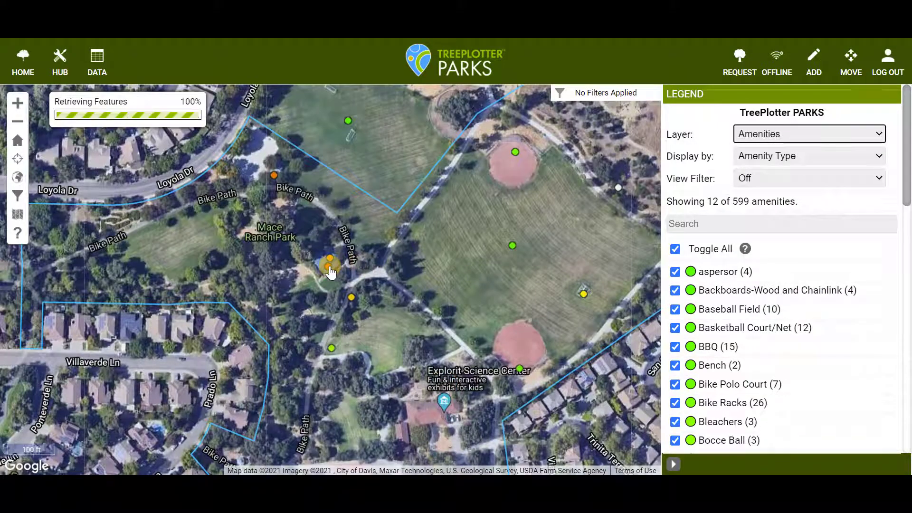
{"action": "left_click", "coordinate": [330, 267]}
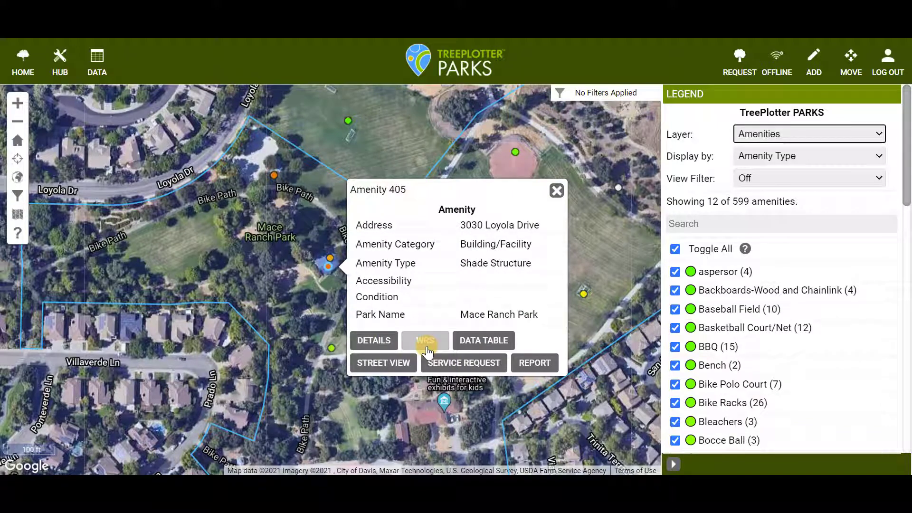
{"action": "left_click", "coordinate": [383, 343]}
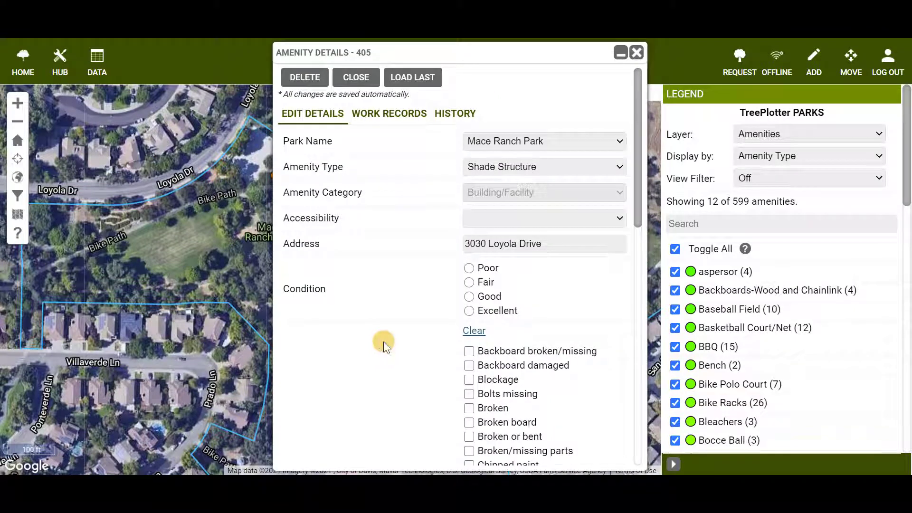
{"action": "left_click", "coordinate": [364, 114]}
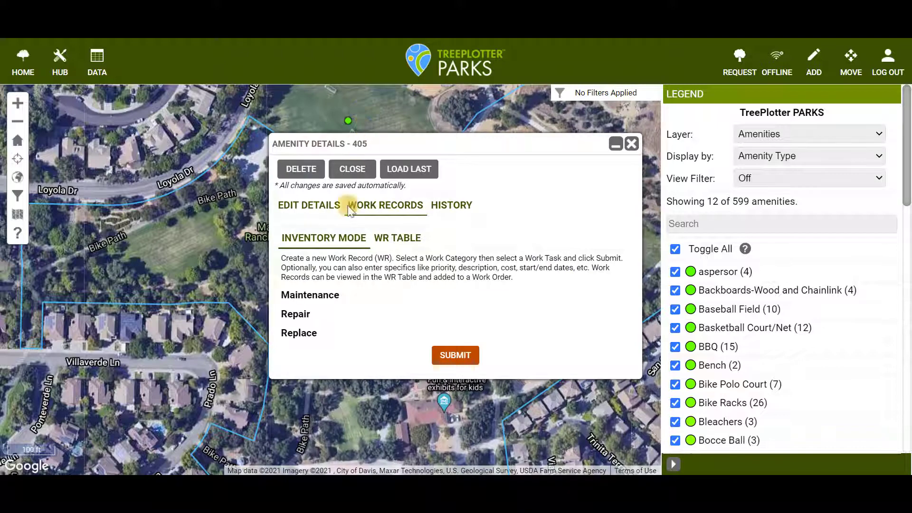
- Select the Bathroom Clean maintenance task for a new work record and expand its additional fields
{"action": "left_click", "coordinate": [333, 295]}
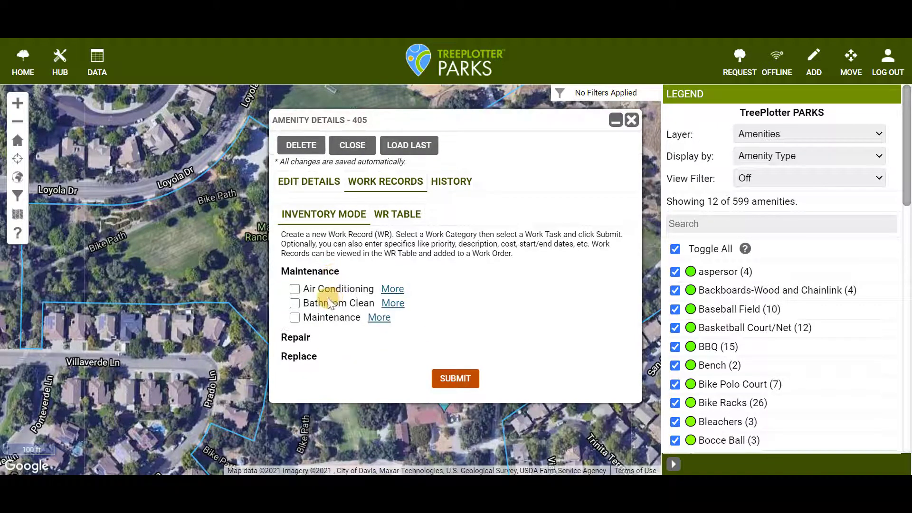
{"action": "left_click", "coordinate": [327, 300]}
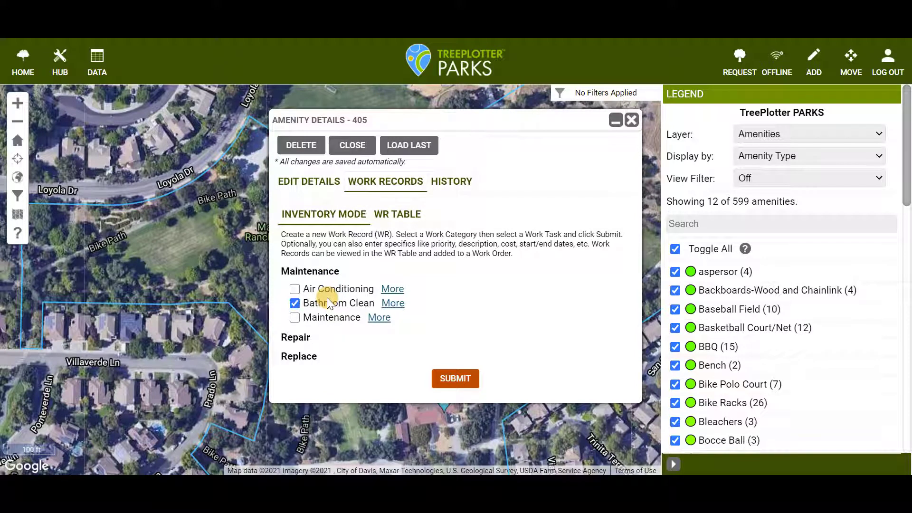
{"action": "left_click", "coordinate": [392, 304]}
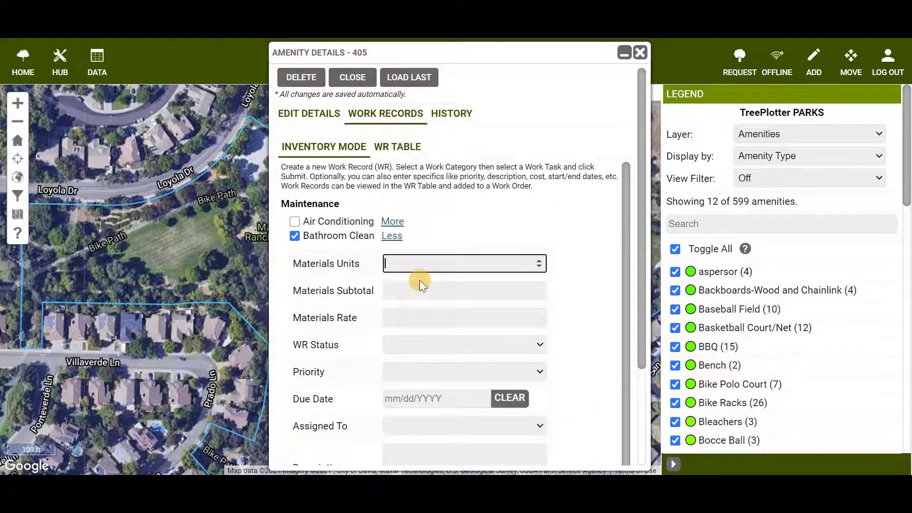
- Set the Bathroom Clean record to Scheduled, Medium priority, due 05/12/2021, assigned to ABC Maintenance Crew, with the description "Toilet needs plunging"
{"action": "left_click", "coordinate": [442, 346]}
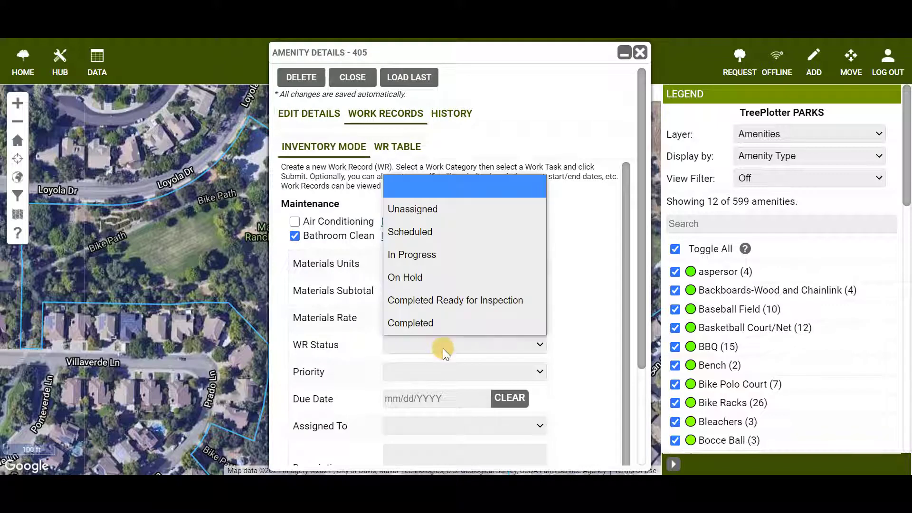
{"action": "left_click", "coordinate": [446, 233]}
{"action": "left_click", "coordinate": [496, 376]}
{"action": "left_click", "coordinate": [489, 438]}
{"action": "left_click", "coordinate": [480, 399]}
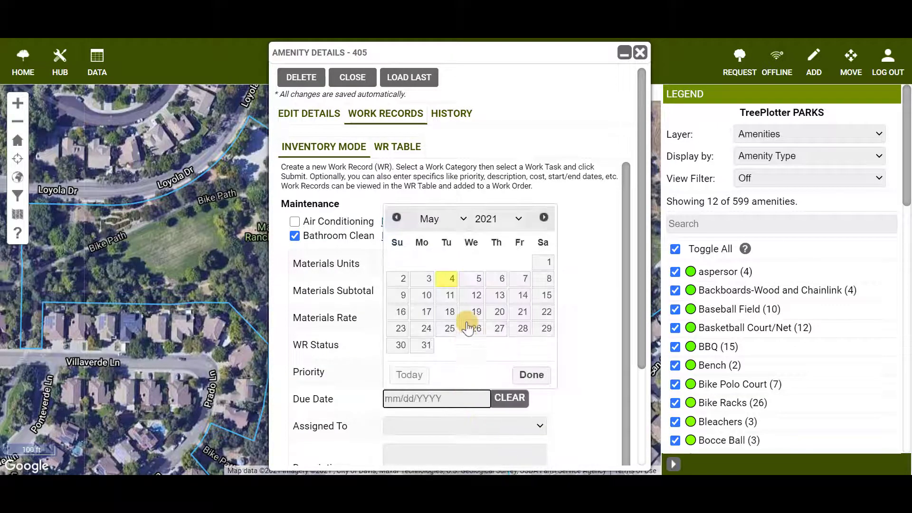
{"action": "left_click", "coordinate": [474, 295]}
{"action": "left_click", "coordinate": [472, 428]}
{"action": "left_click", "coordinate": [438, 183]}
{"action": "left_click", "coordinate": [518, 391]}
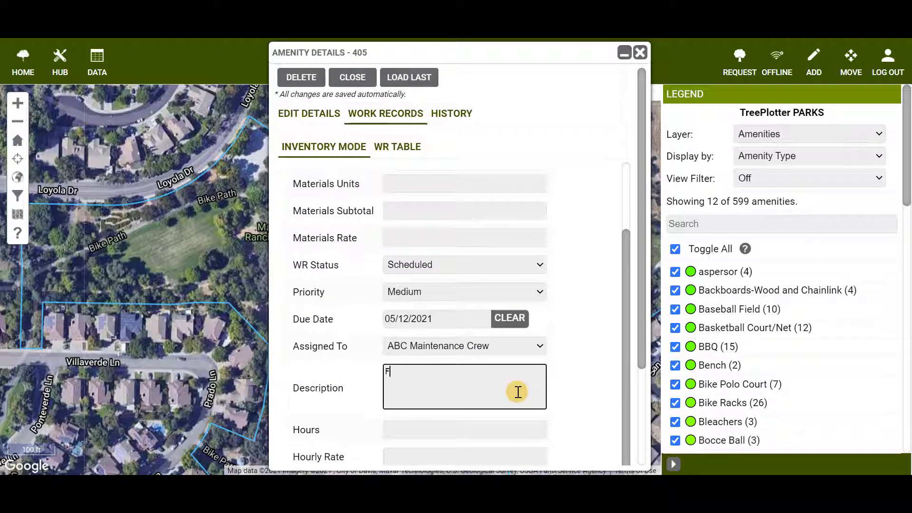
{"action": "type", "text": "Toilet needs plunging"}
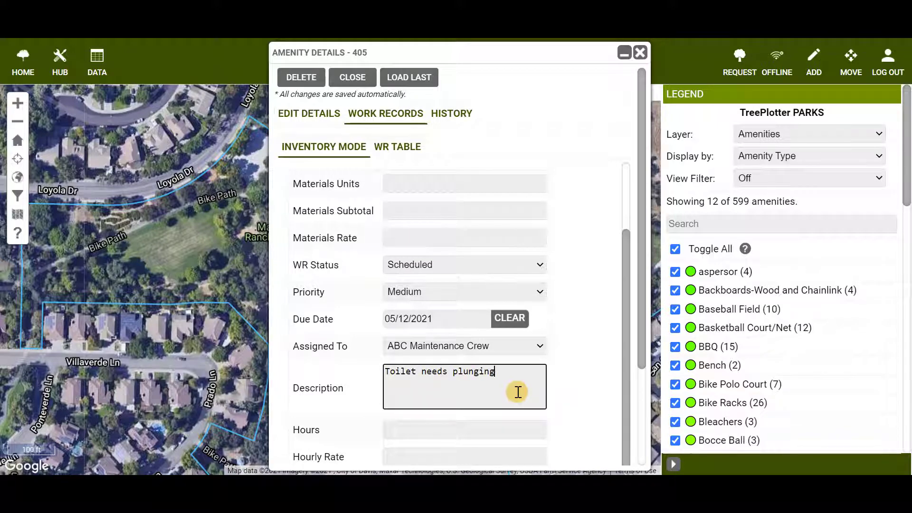
- Enter 1 hour, an hourly rate of 50 and a fixed cost of 5, and submit the Bathroom Clean work record
{"action": "left_click", "coordinate": [585, 382]}
{"action": "scroll", "coordinate": [585, 383], "scroll_direction": "down", "scroll_amount": 3}
{"action": "left_click", "coordinate": [497, 300]}
{"action": "type", "text": "1"}
{"action": "left_click", "coordinate": [488, 326]}
{"action": "type", "text": "50"}
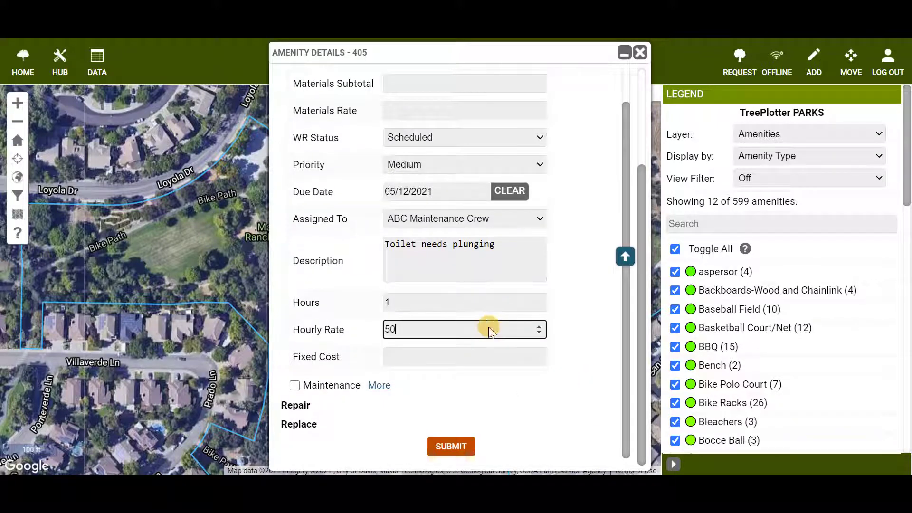
{"action": "left_click", "coordinate": [491, 357]}
{"action": "type", "text": "5"}
{"action": "left_click", "coordinate": [475, 361]}
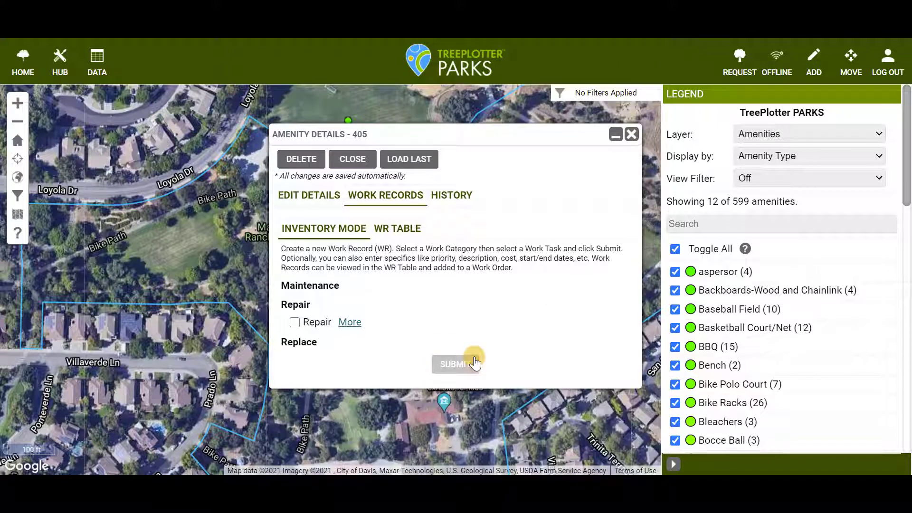
- Add a new blank work record in the amenity's work record table
{"action": "left_click", "coordinate": [395, 230]}
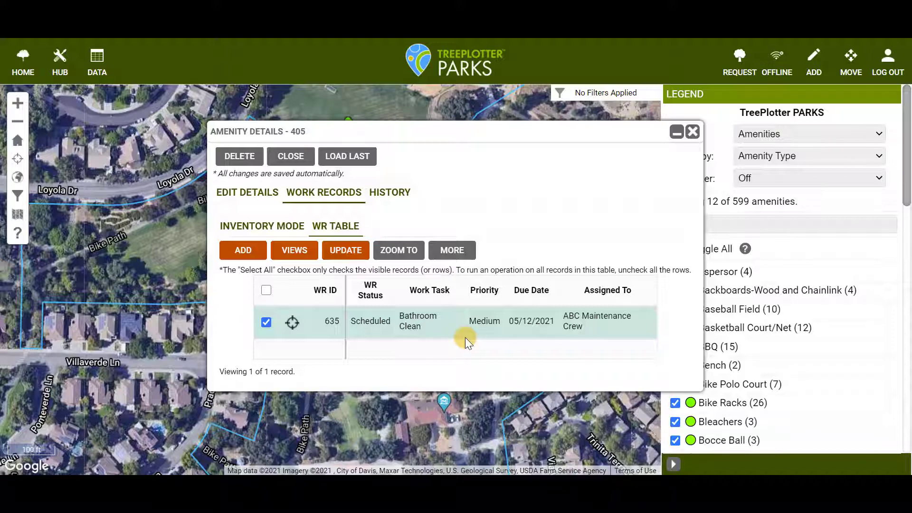
{"action": "left_click", "coordinate": [242, 251]}
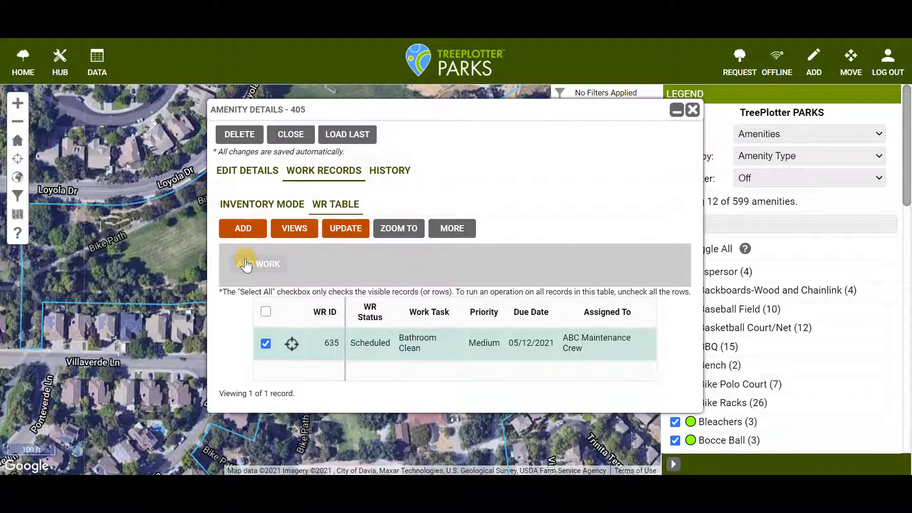
{"action": "left_click", "coordinate": [268, 264]}
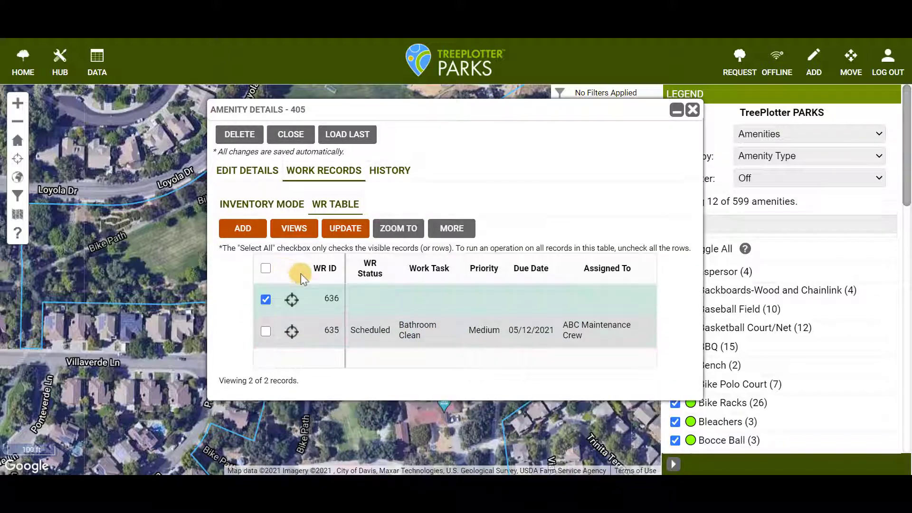
- Set the blank record's status to Scheduled, its work task to Replace and its priority to Medium
{"action": "left_click", "coordinate": [377, 304]}
{"action": "left_click", "coordinate": [385, 318]}
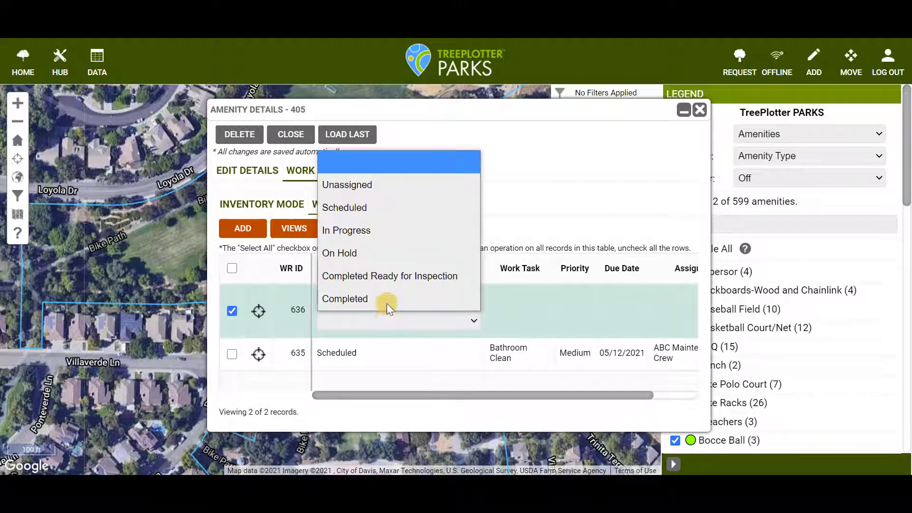
{"action": "left_click", "coordinate": [395, 207]}
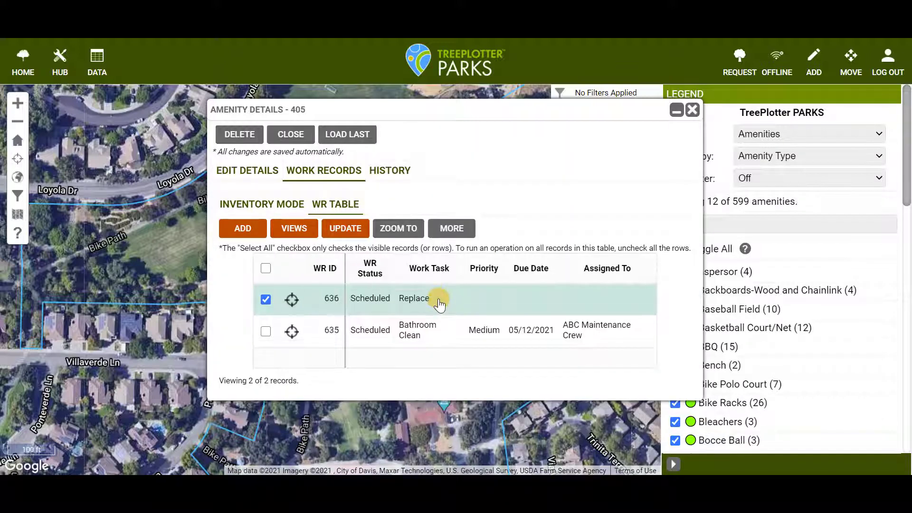
{"action": "left_click", "coordinate": [488, 301]}
{"action": "left_click", "coordinate": [492, 321]}
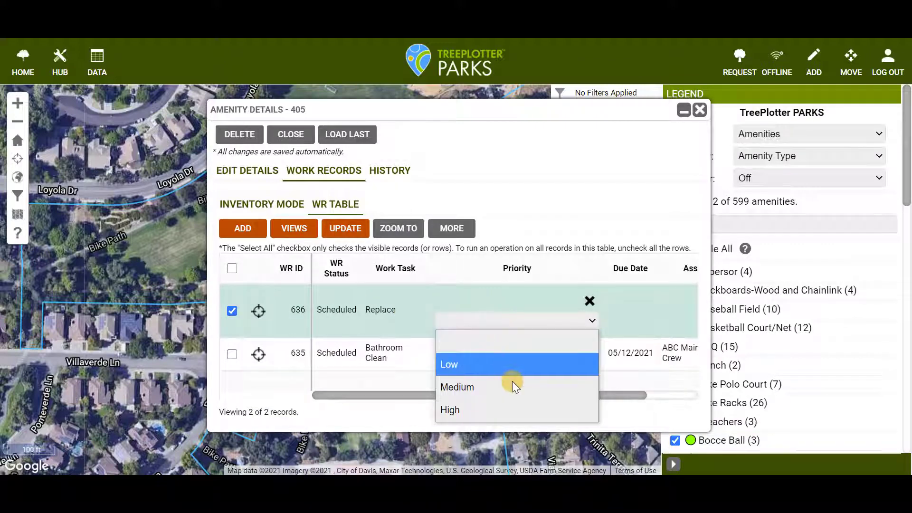
{"action": "left_click", "coordinate": [512, 381]}
- Give the Replace record a due date of 05/18/2021 and assign it to ABC Maintenance Crew
{"action": "left_click", "coordinate": [520, 295]}
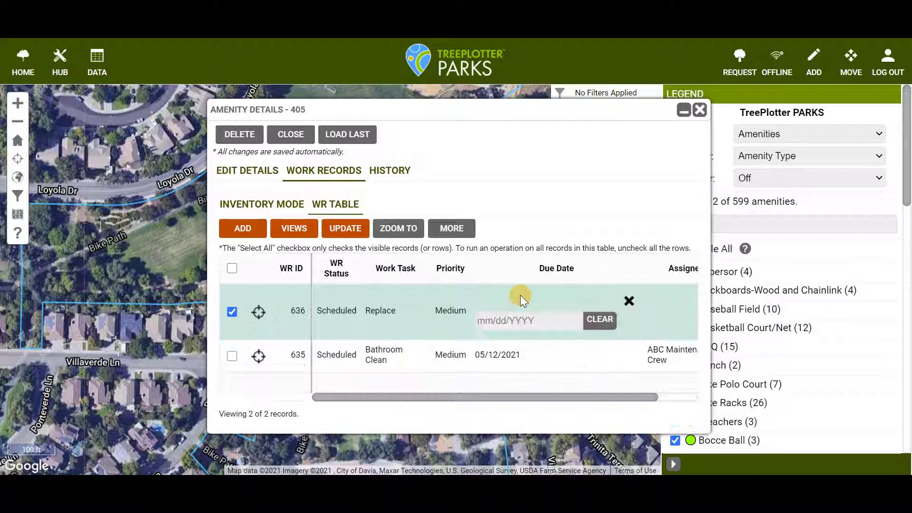
{"action": "left_click", "coordinate": [560, 319]}
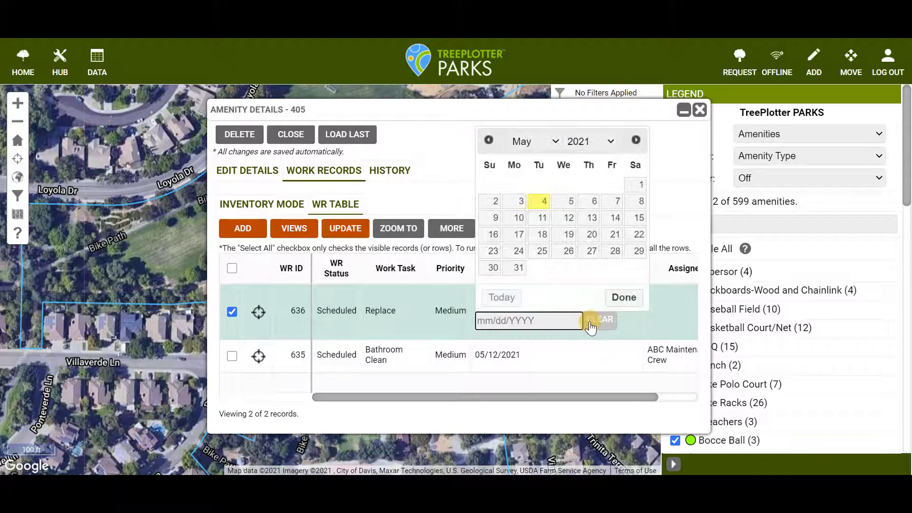
{"action": "left_click", "coordinate": [542, 235]}
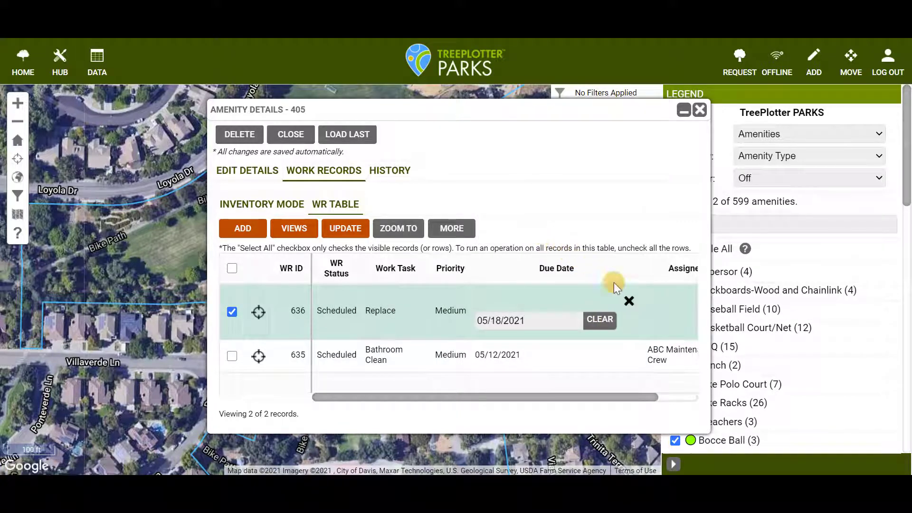
{"action": "left_click", "coordinate": [657, 312]}
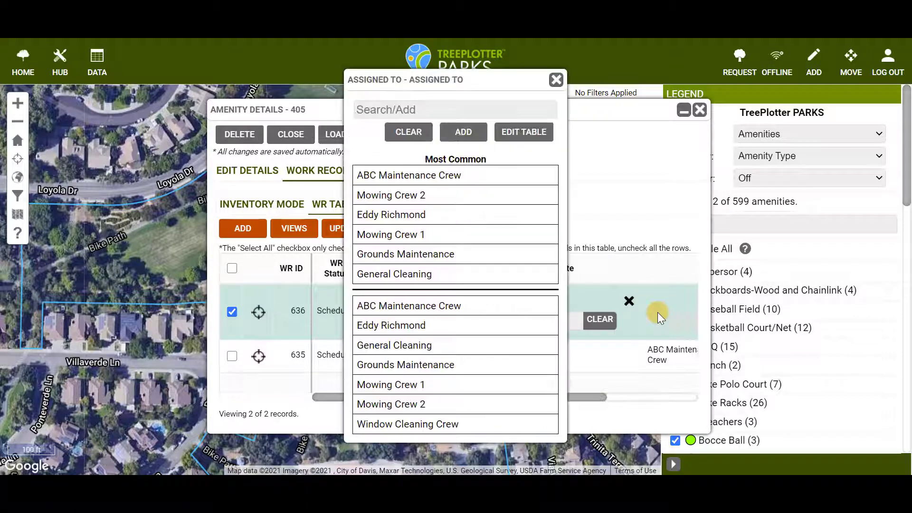
{"action": "left_click", "coordinate": [496, 178]}
{"action": "left_click_drag", "start_coordinate": [626, 396], "coordinate": [719, 399]}
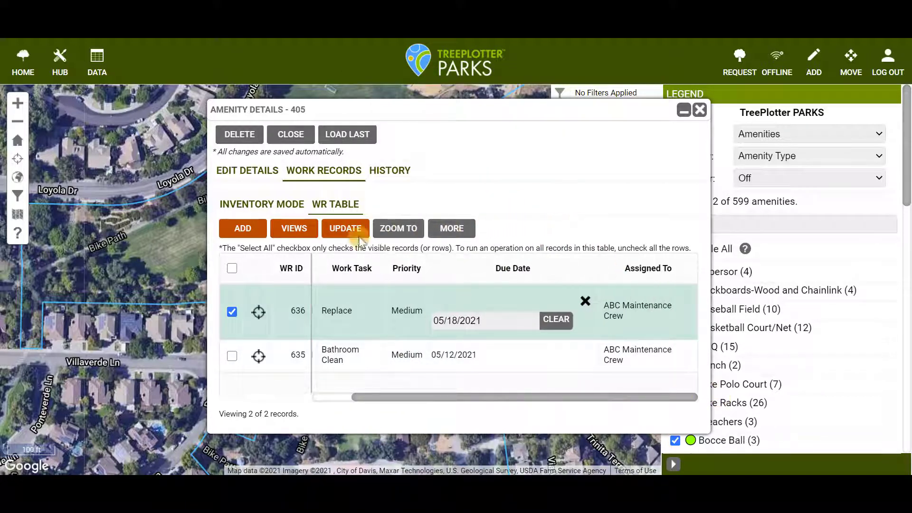
- Include the Date Completed, Date Created and Description fields as columns in the work record table's view settings
{"action": "left_click", "coordinate": [288, 233]}
{"action": "scroll", "coordinate": [560, 272], "scroll_direction": "down", "scroll_amount": 5}
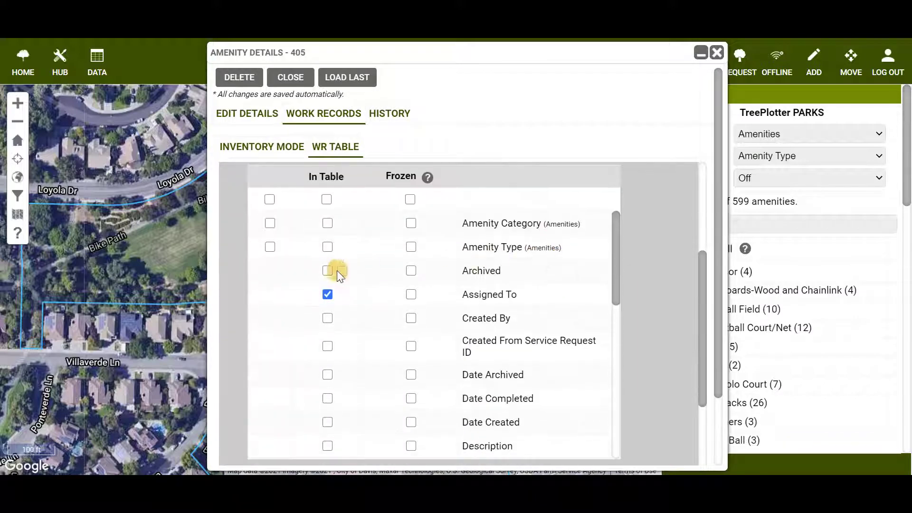
{"action": "left_click", "coordinate": [327, 398]}
{"action": "left_click", "coordinate": [328, 422]}
{"action": "scroll", "coordinate": [330, 412], "scroll_direction": "down", "scroll_amount": 2}
{"action": "left_click", "coordinate": [327, 402]}
{"action": "scroll", "coordinate": [662, 330], "scroll_direction": "down", "scroll_amount": 6}
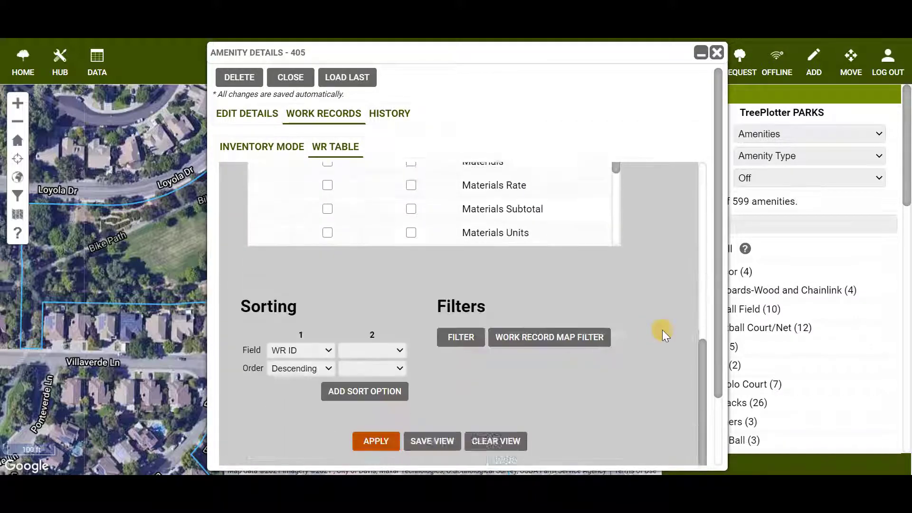
{"action": "scroll", "coordinate": [662, 330], "scroll_direction": "down", "scroll_amount": 2}
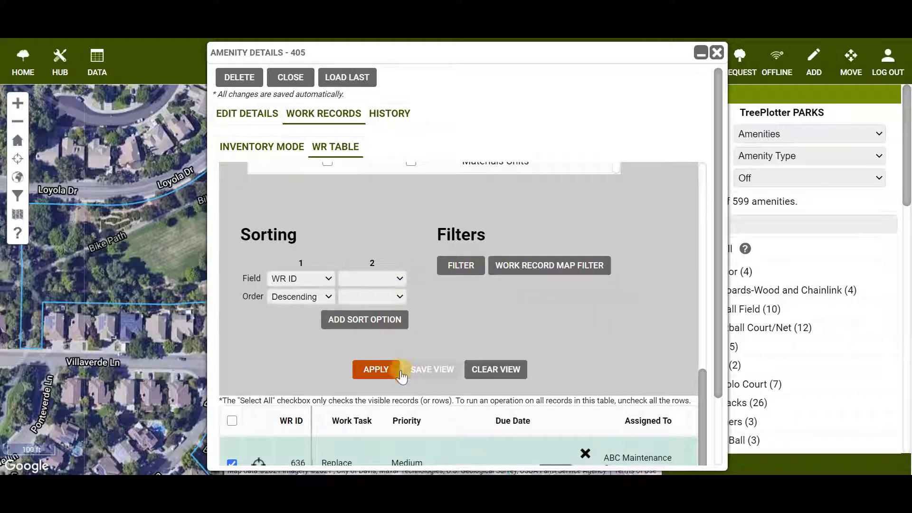
- Save the column setup as a new view named "Bathroom Cleaning" and apply it to the work record table
{"action": "left_click", "coordinate": [420, 375]}
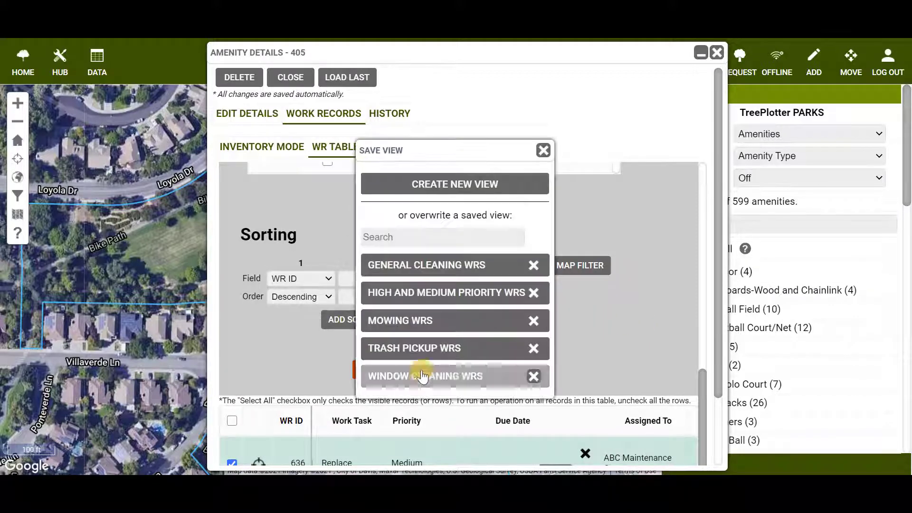
{"action": "left_click", "coordinate": [465, 184]}
{"action": "type", "text": "Ba"}
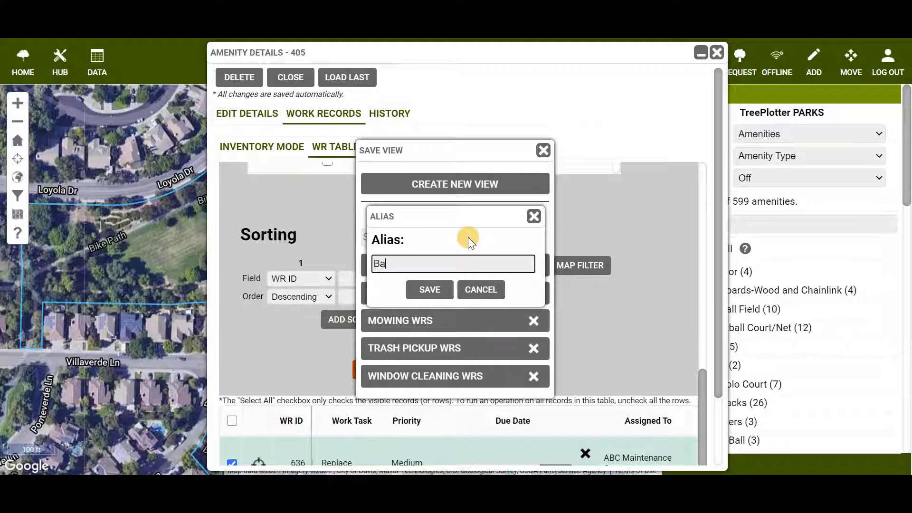
{"action": "type", "text": "throom Clearn"}
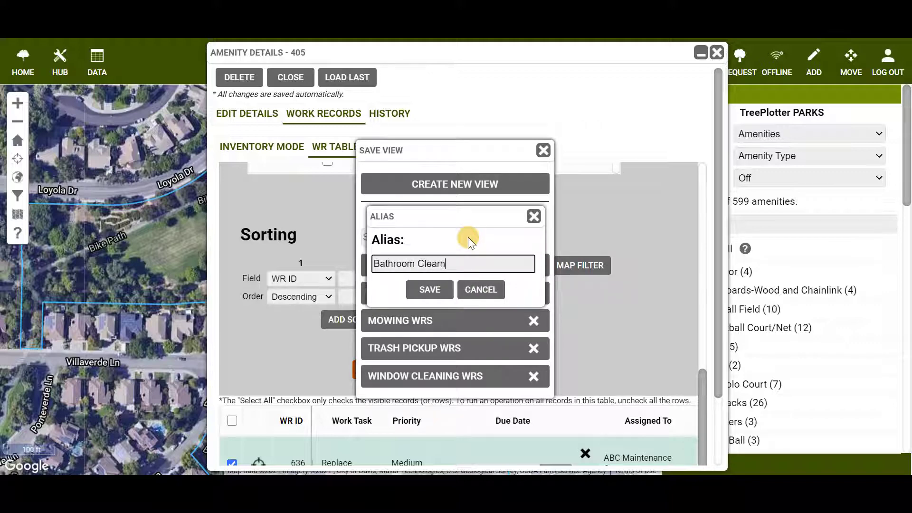
{"action": "key", "text": "BackSpace"}
{"action": "key", "text": "BackSpace"}
{"action": "type", "text": "ning"}
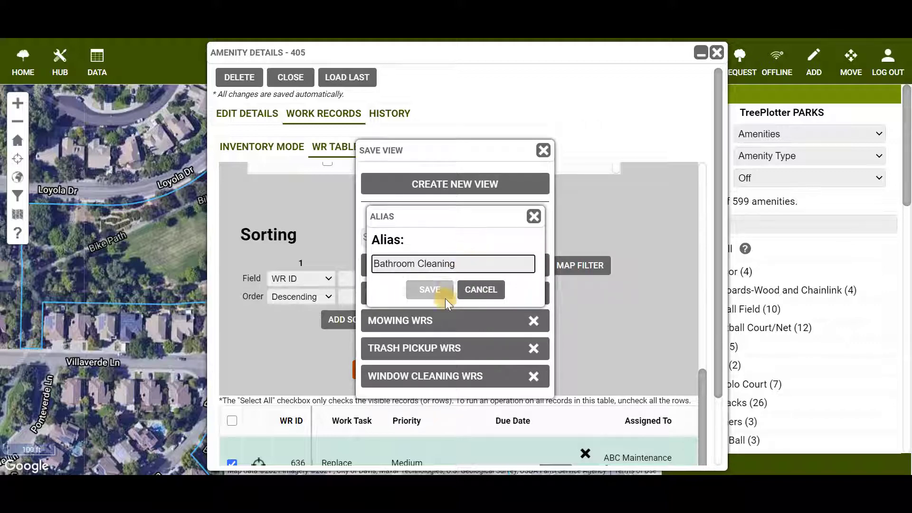
{"action": "left_click", "coordinate": [429, 289]}
{"action": "left_click", "coordinate": [375, 369]}
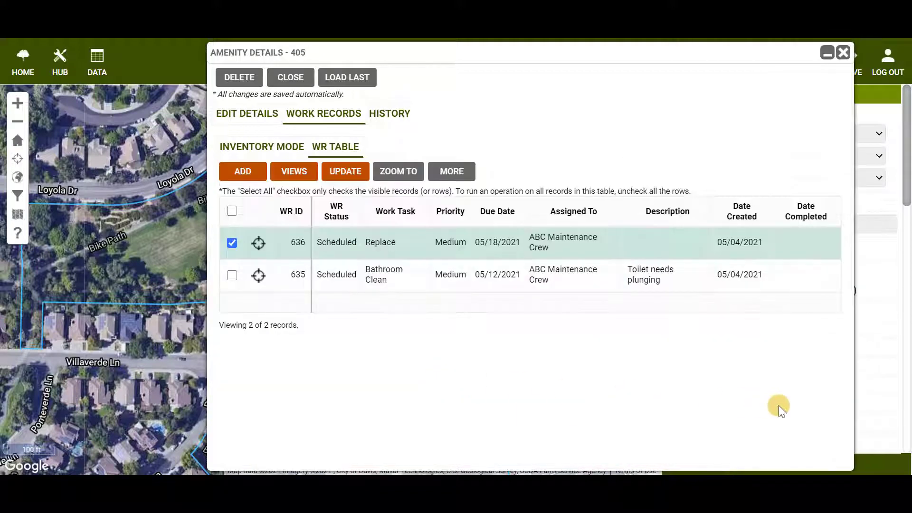
- Start a mass update of the selected Replace work record and add the Description field to it
{"action": "left_click", "coordinate": [347, 181]}
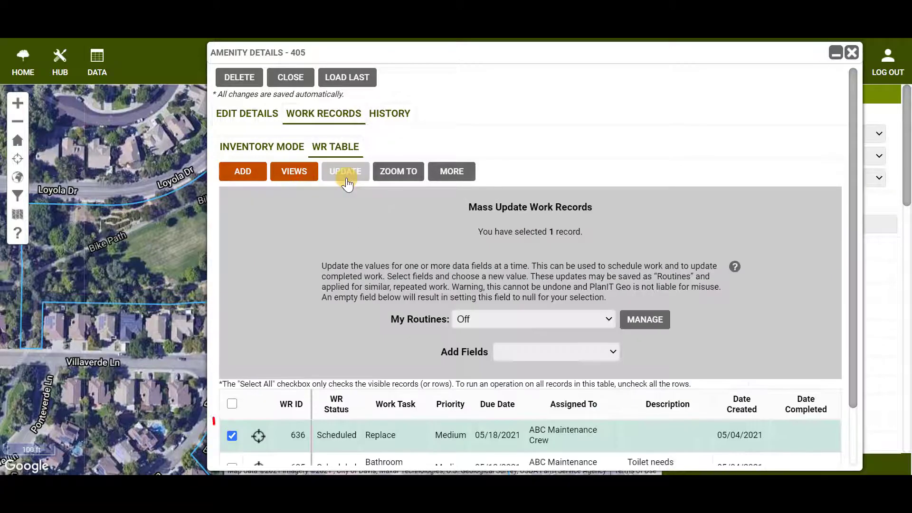
{"action": "left_click", "coordinate": [606, 353]}
{"action": "scroll", "coordinate": [605, 213], "scroll_direction": "down", "scroll_amount": 6}
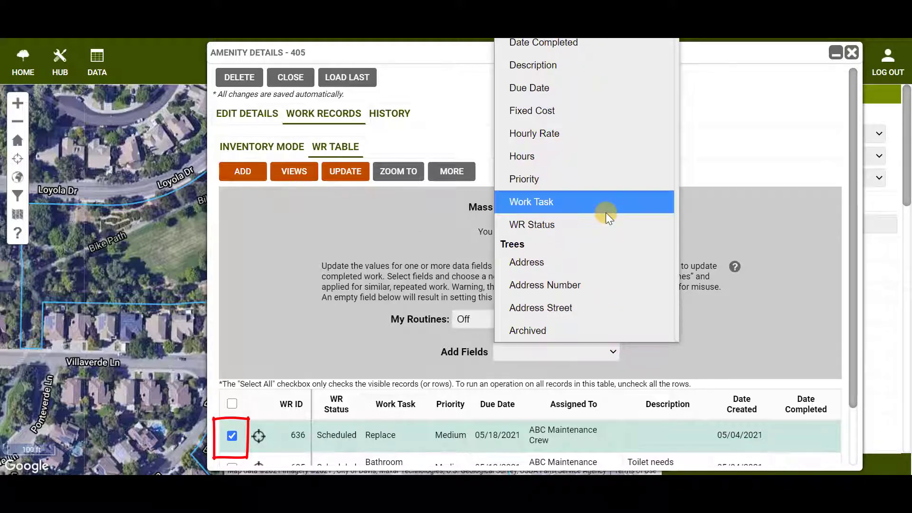
{"action": "scroll", "coordinate": [605, 213], "scroll_direction": "down", "scroll_amount": 15}
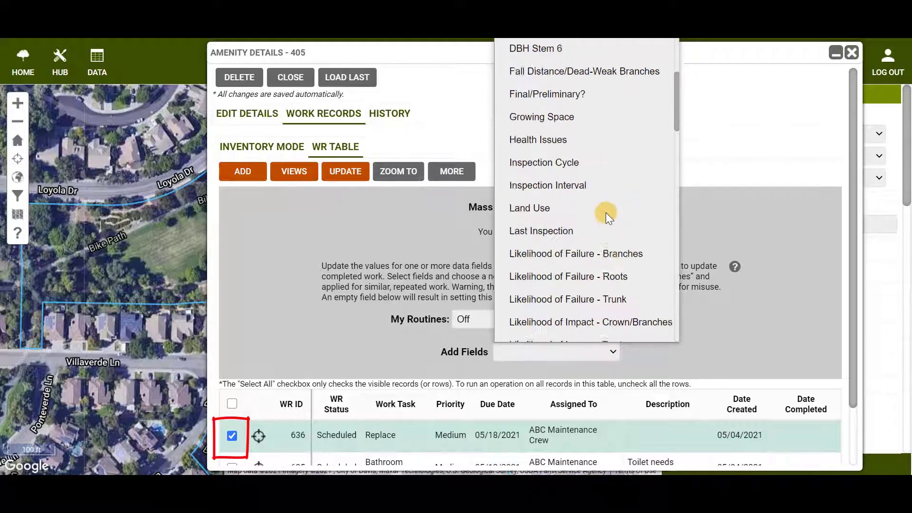
{"action": "scroll", "coordinate": [611, 275], "scroll_direction": "down", "scroll_amount": 15}
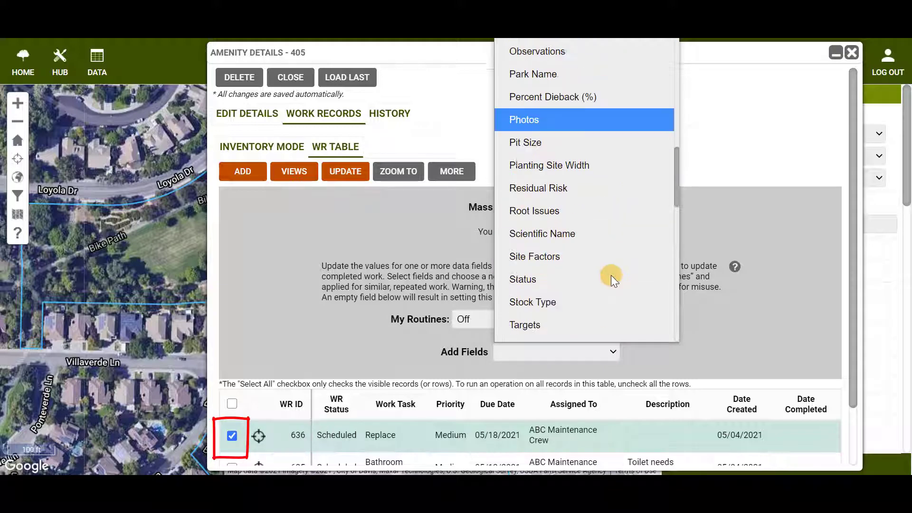
{"action": "scroll", "coordinate": [611, 275], "scroll_direction": "down", "scroll_amount": 6}
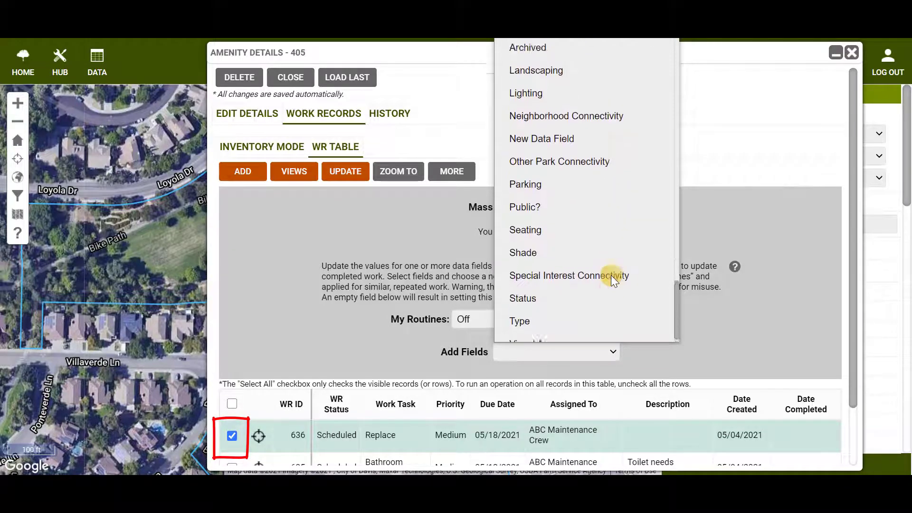
{"action": "scroll", "coordinate": [610, 275], "scroll_direction": "up", "scroll_amount": 20}
{"action": "scroll", "coordinate": [611, 280], "scroll_direction": "up", "scroll_amount": 12}
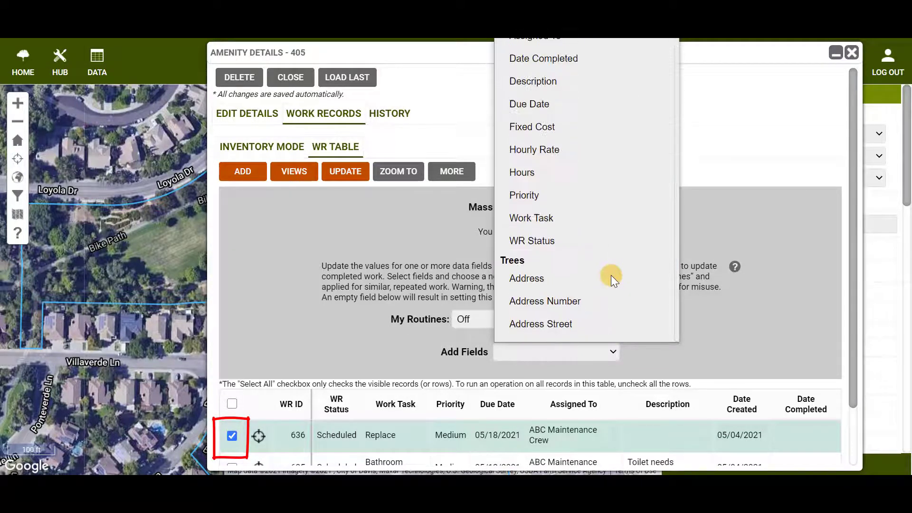
{"action": "left_click", "coordinate": [613, 82]}
- Enter "Mop the bathroom floor" as the mass update value for Description and apply it to the Replace record
{"action": "left_click", "coordinate": [572, 425]}
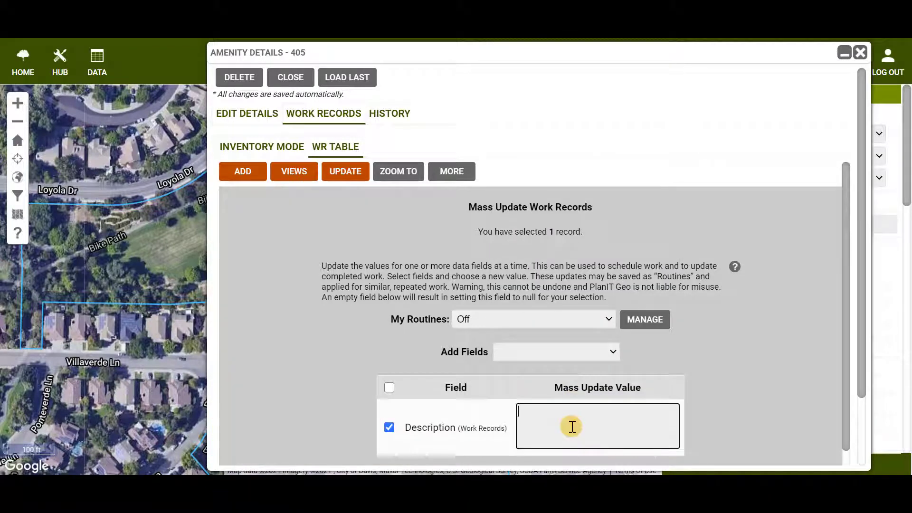
{"action": "type", "text": "Mop the bathroom floor"}
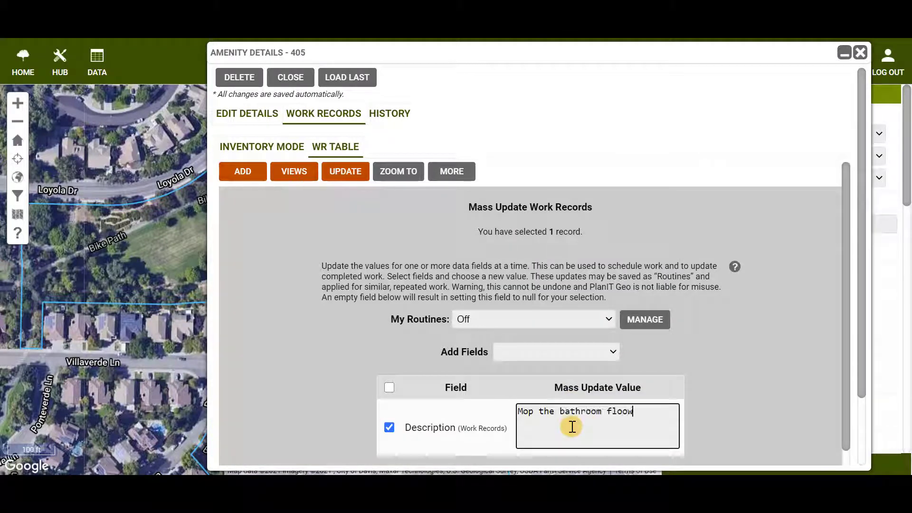
{"action": "scroll", "coordinate": [612, 394], "scroll_direction": "down", "scroll_amount": 2}
{"action": "left_click", "coordinate": [451, 412]}
{"action": "left_click", "coordinate": [408, 351]}
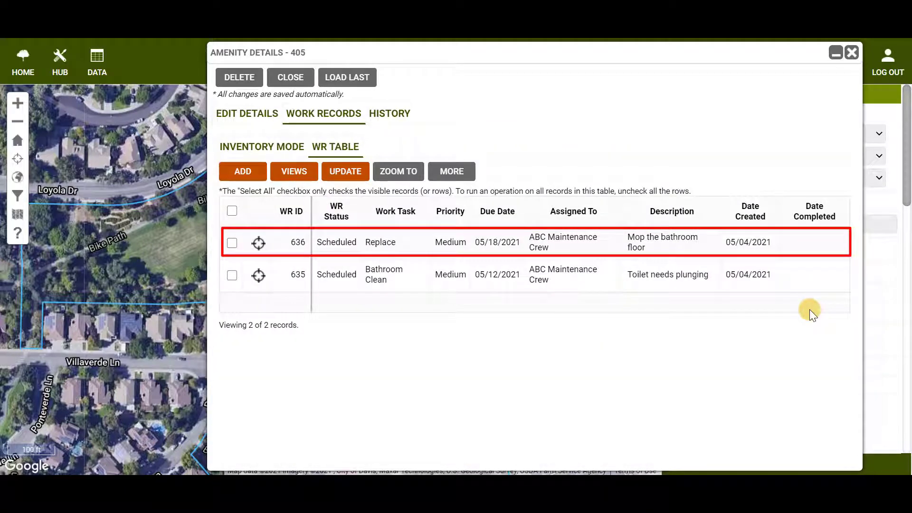
- Select the Replace work record and zoom the map to its location
{"action": "left_click", "coordinate": [232, 306]}
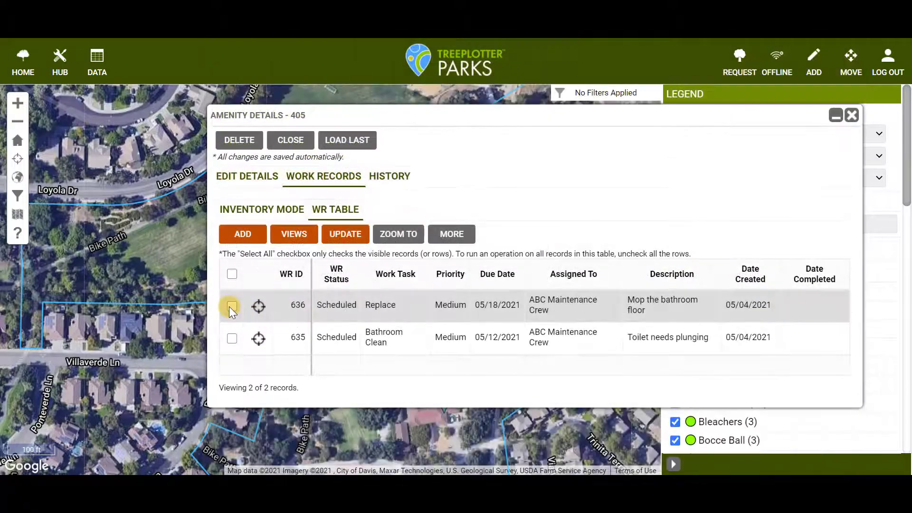
{"action": "left_click", "coordinate": [260, 307]}
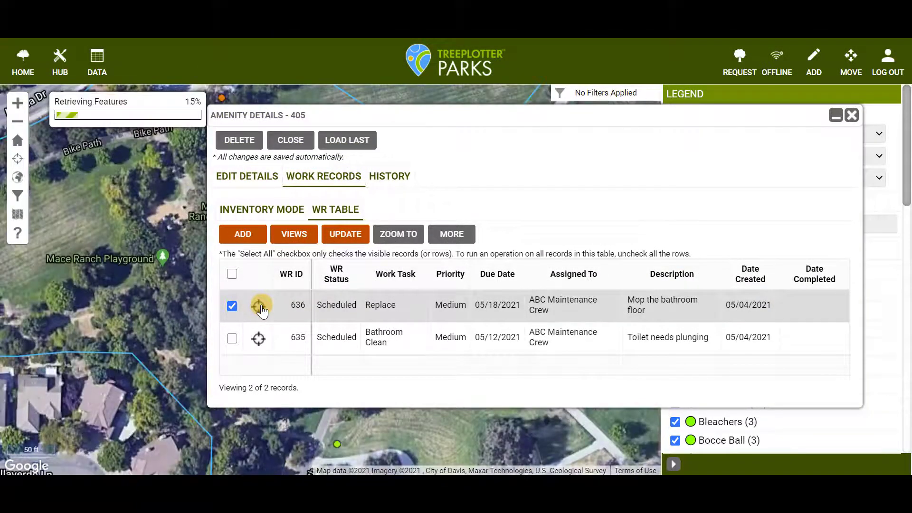
{"action": "left_click", "coordinate": [412, 238]}
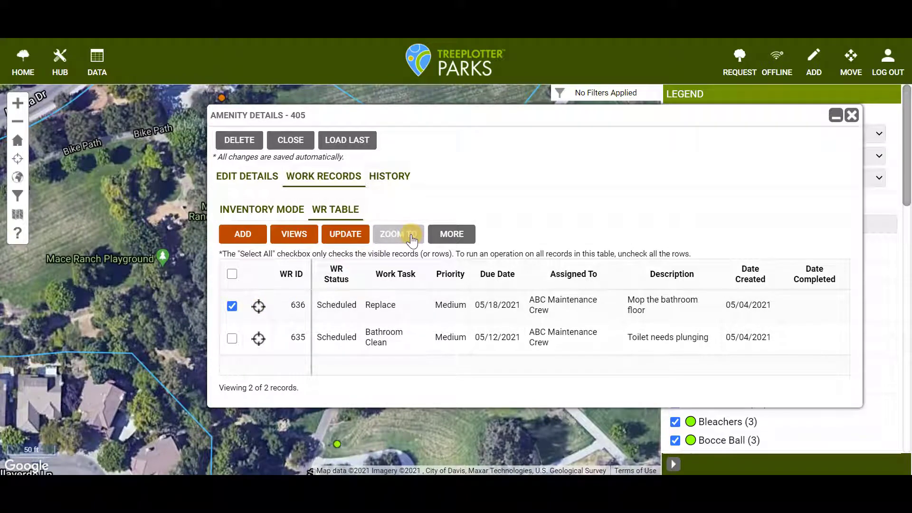
- Create a new work order containing both of the amenity's work records and zoom to it
{"action": "left_click", "coordinate": [450, 233]}
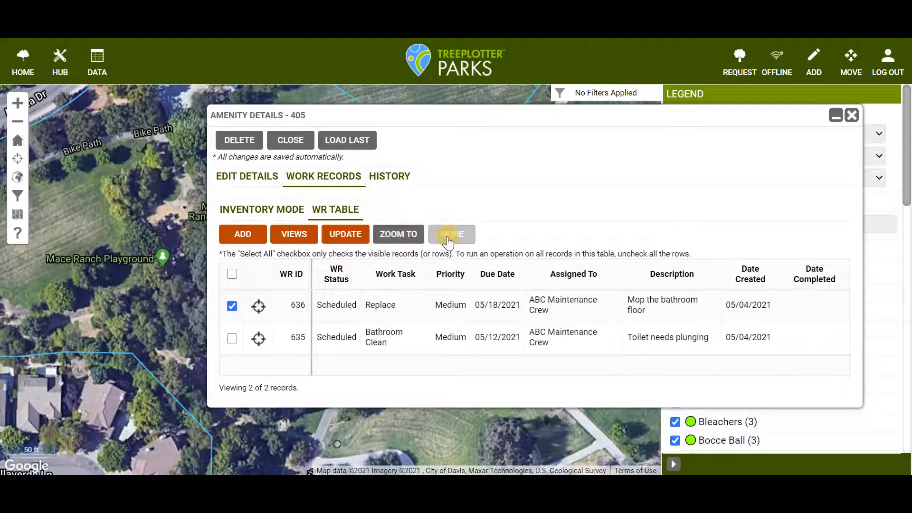
{"action": "left_click", "coordinate": [280, 258]}
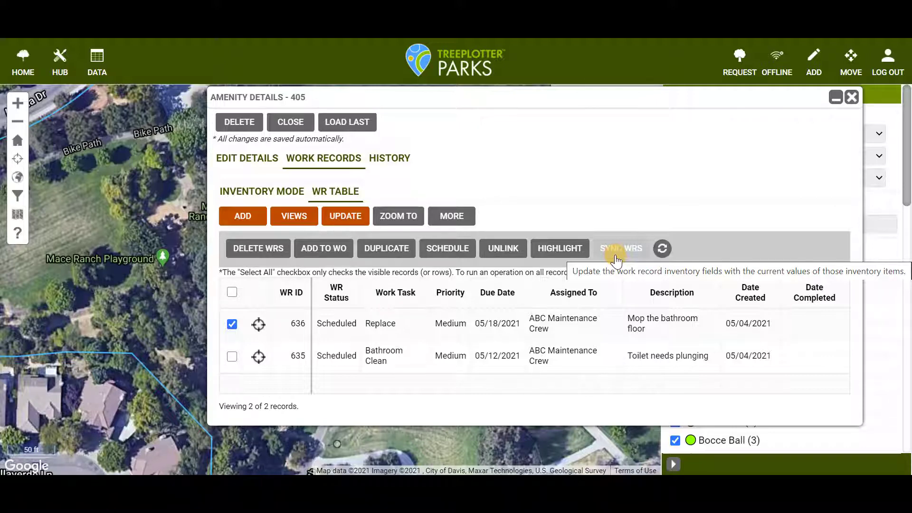
{"action": "left_click", "coordinate": [326, 259]}
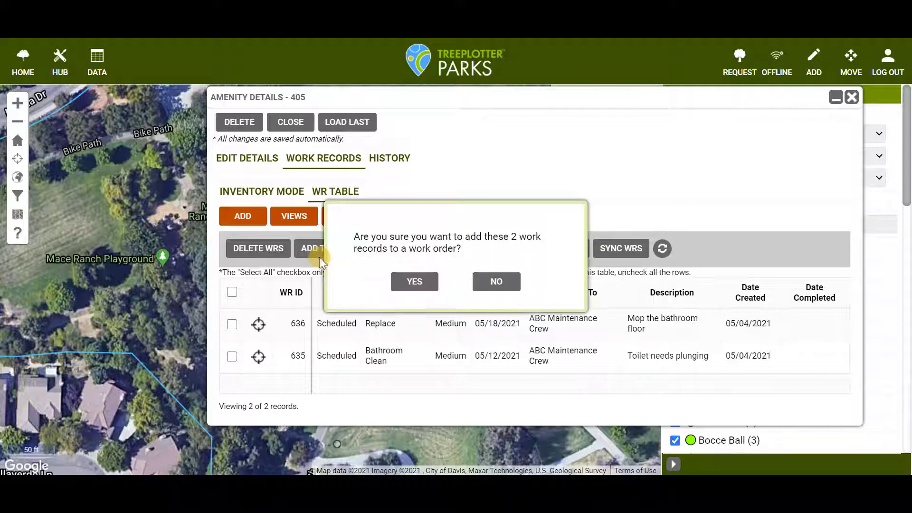
{"action": "left_click", "coordinate": [430, 290]}
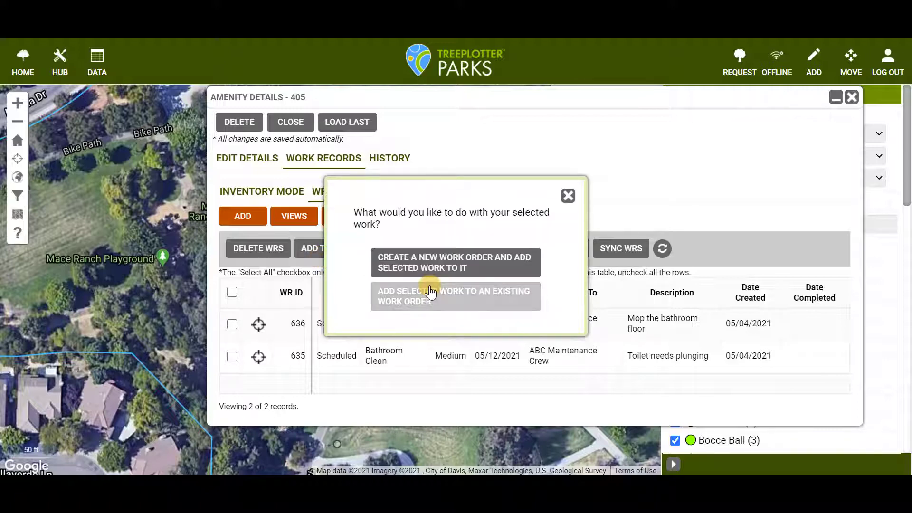
{"action": "left_click", "coordinate": [536, 301]}
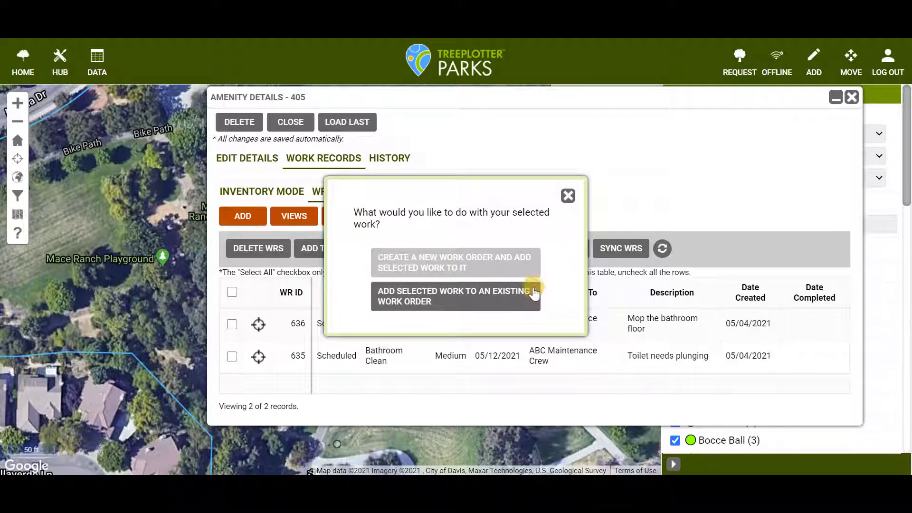
{"action": "left_click", "coordinate": [526, 269]}
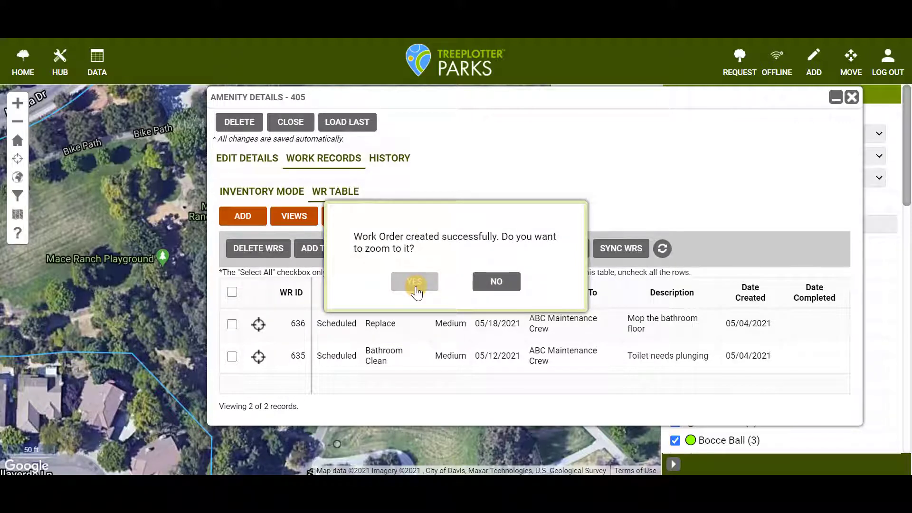
{"action": "left_click", "coordinate": [414, 283]}
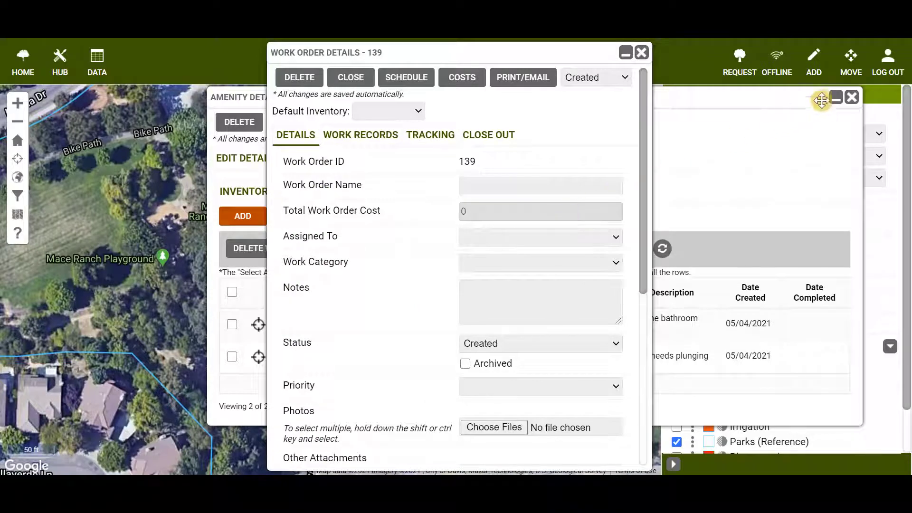
- Minimize the amenity details and work order details windows to view the new work order on the map
{"action": "left_click", "coordinate": [835, 97]}
{"action": "left_click_drag", "start_coordinate": [605, 62], "coordinate": [774, 63]}
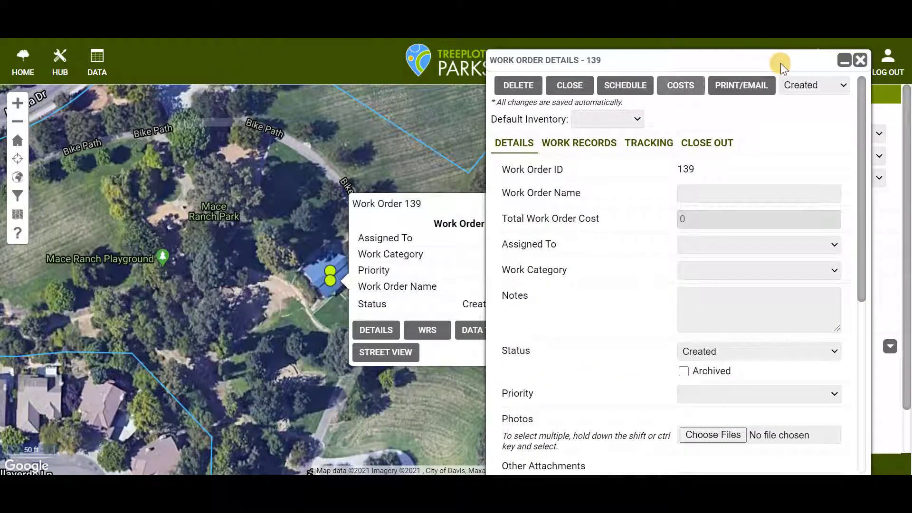
{"action": "left_click", "coordinate": [844, 60]}
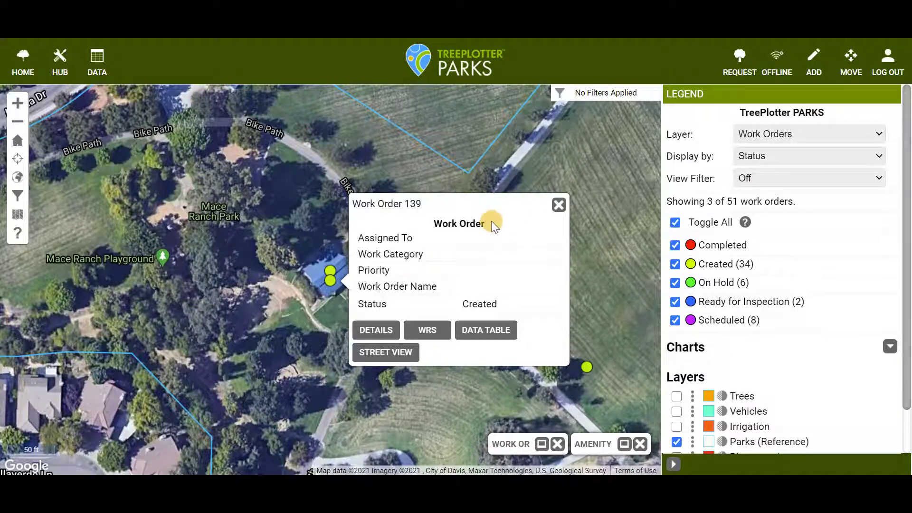
- Restore the amenity details and review the existing work orders to which its two work records can be added
{"action": "left_click", "coordinate": [617, 443]}
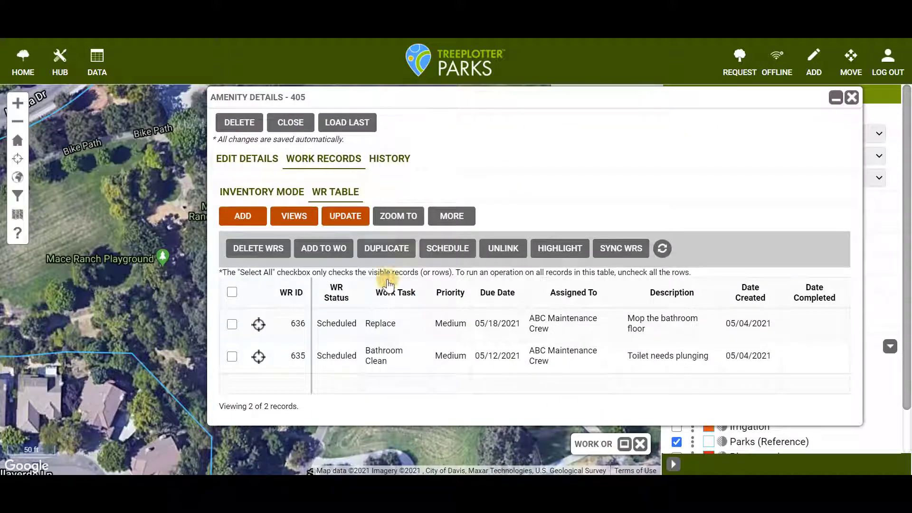
{"action": "left_click", "coordinate": [339, 248]}
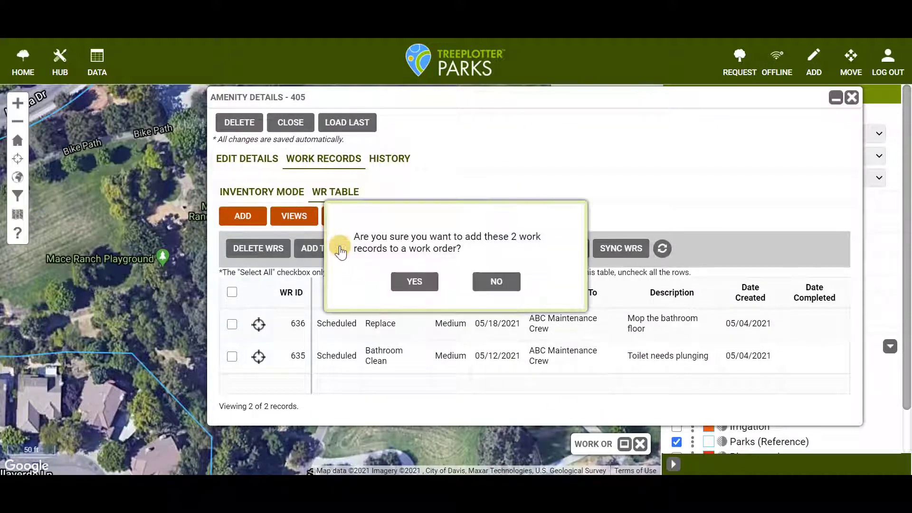
{"action": "left_click", "coordinate": [408, 280]}
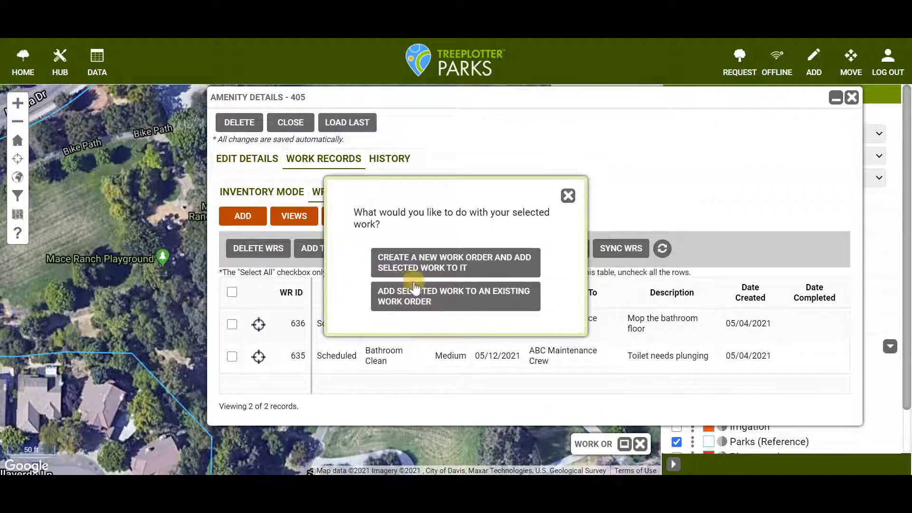
{"action": "left_click", "coordinate": [431, 299]}
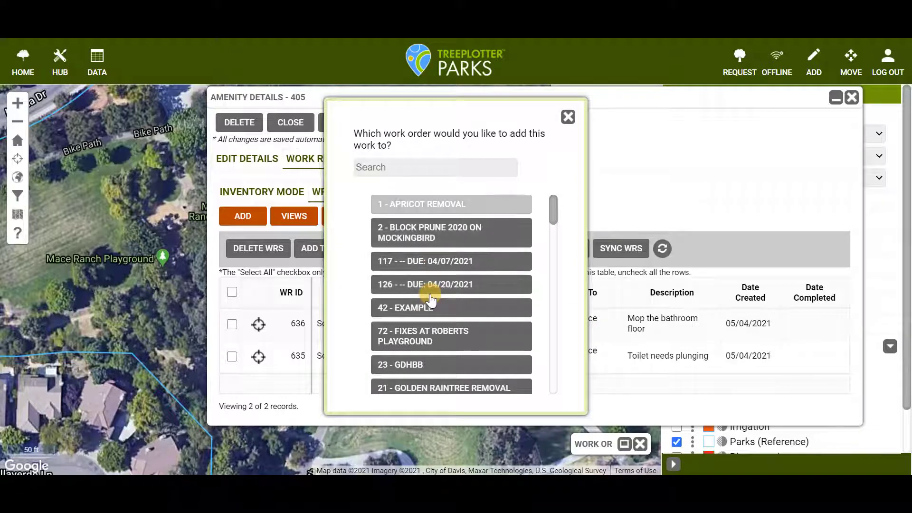
{"action": "left_click", "coordinate": [523, 291]}
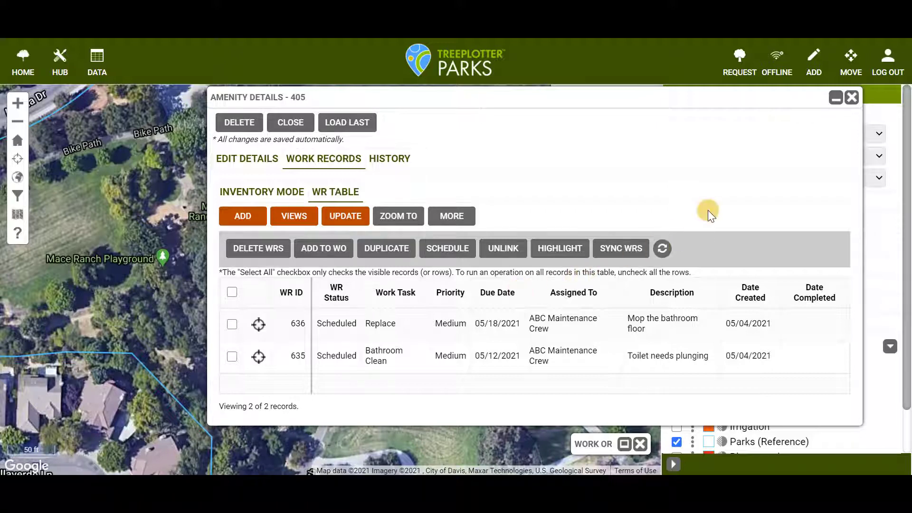
- Close the amenity details and the work order popup, and choose Work Orders as the legend's layer
{"action": "left_click", "coordinate": [852, 97]}
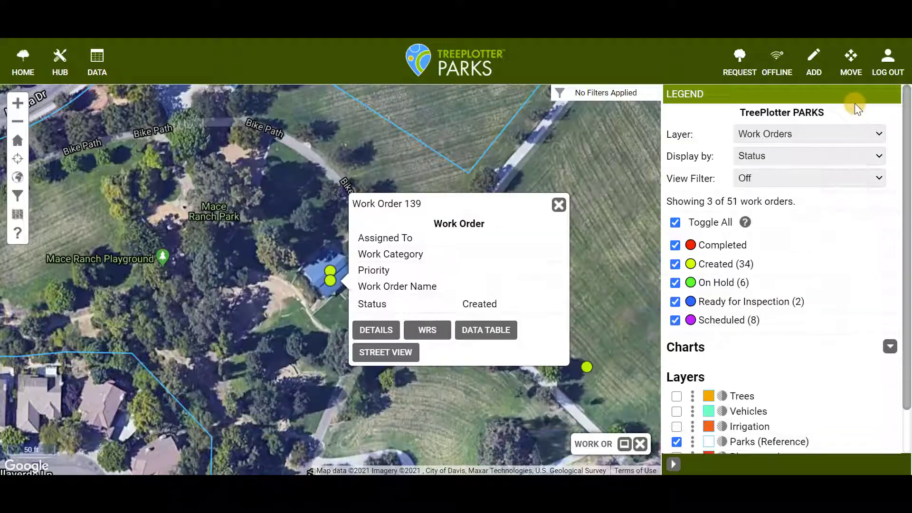
{"action": "left_click", "coordinate": [558, 205]}
{"action": "left_click", "coordinate": [869, 133]}
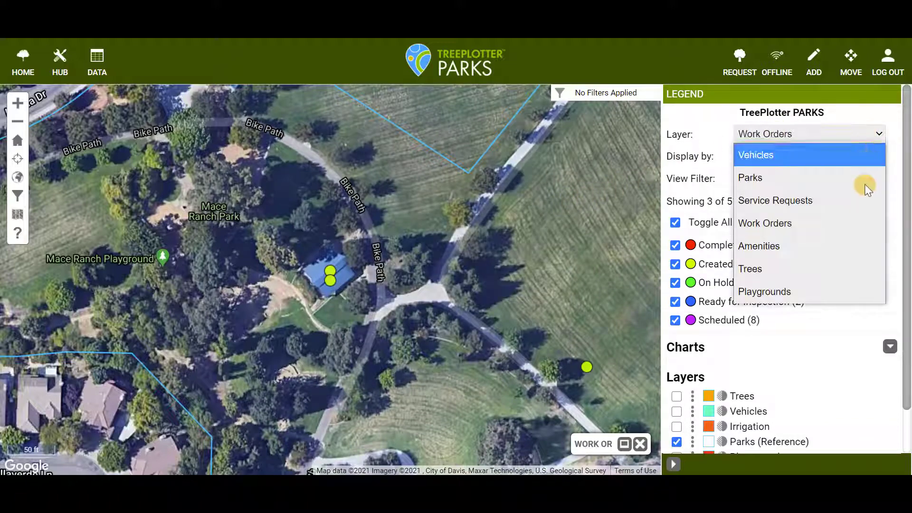
{"action": "left_click", "coordinate": [862, 220]}
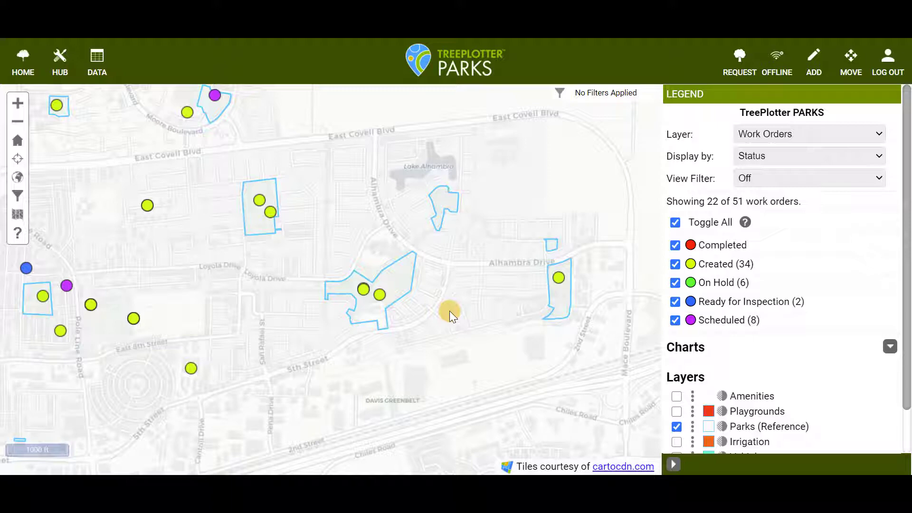
- Open the work records of work order 29 and bring up the options for adding work
{"action": "left_click", "coordinate": [416, 363]}
{"action": "left_click", "coordinate": [356, 136]}
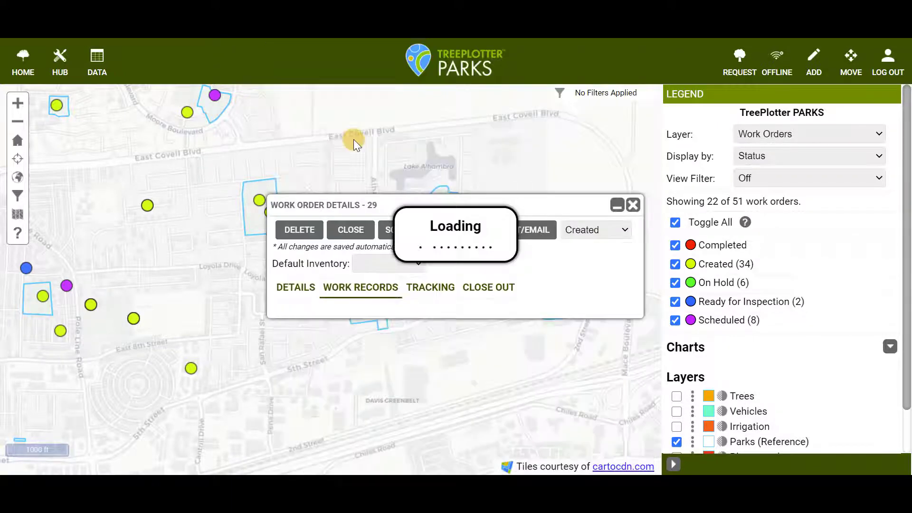
{"action": "left_click", "coordinate": [182, 209]}
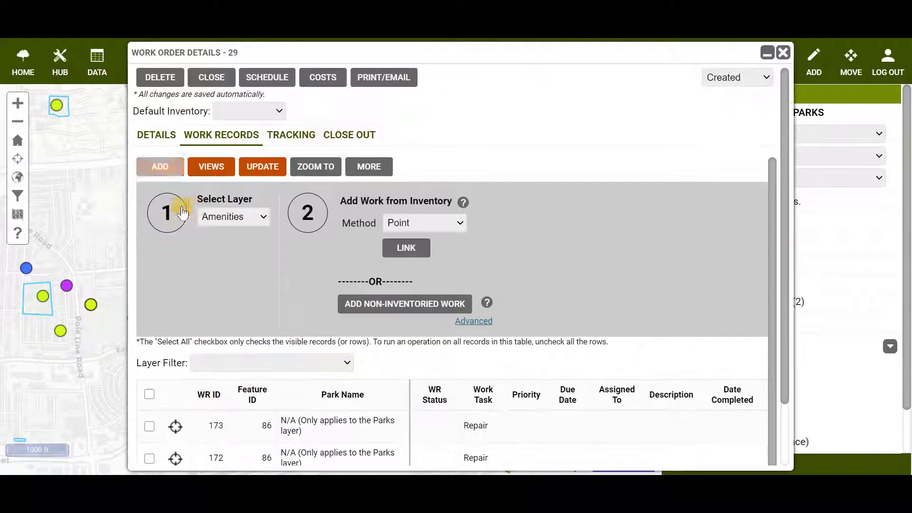
- Choose Playgrounds as the layer for the added work and Multiple Points as the inventory selection method
{"action": "left_click", "coordinate": [266, 218]}
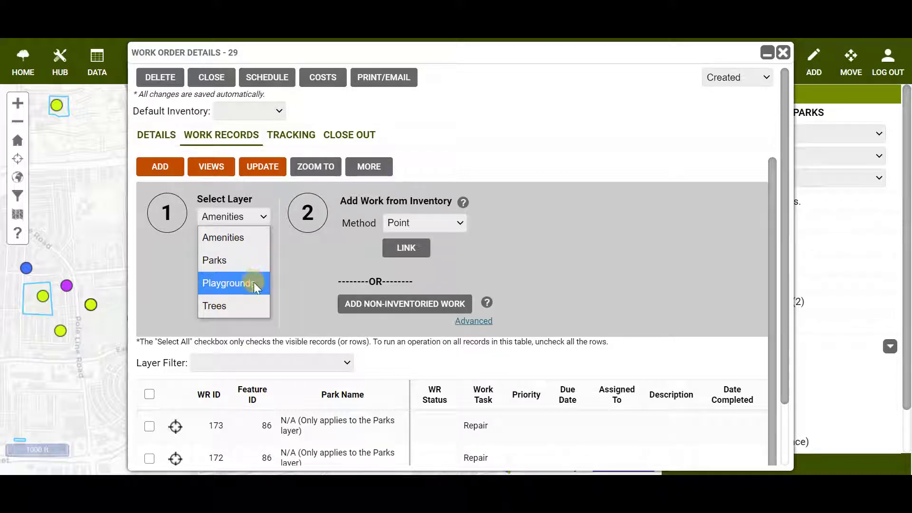
{"action": "left_click", "coordinate": [253, 282]}
{"action": "left_click", "coordinate": [458, 224]}
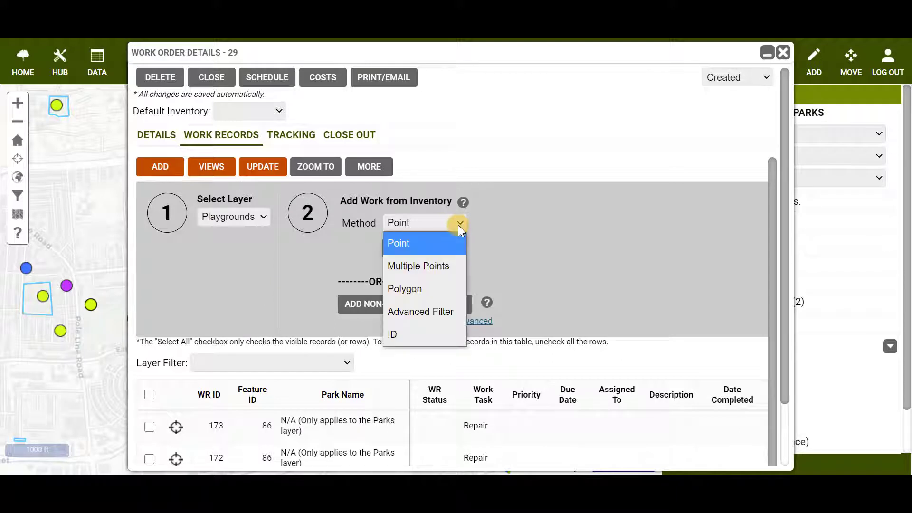
{"action": "key", "text": "Down"}
{"action": "key", "text": "Down"}
{"action": "key", "text": "Down"}
{"action": "key", "text": "Down"}
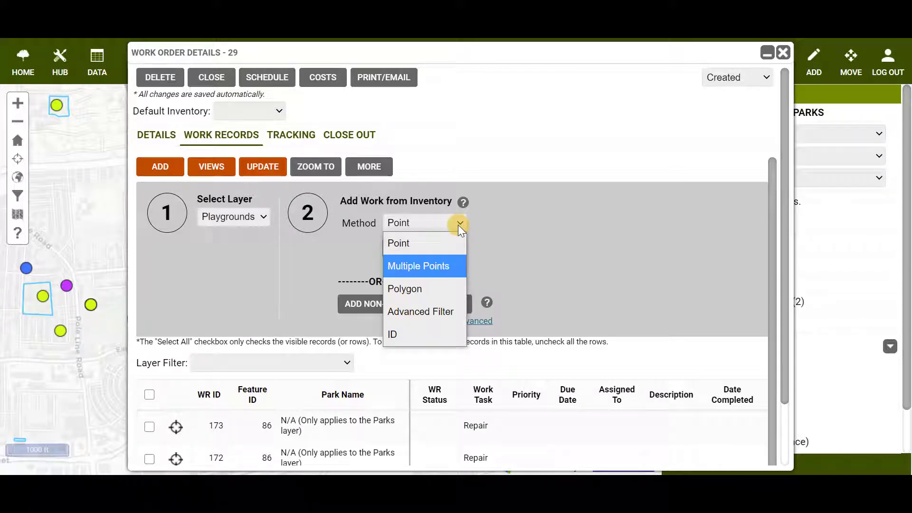
{"action": "left_click", "coordinate": [459, 267]}
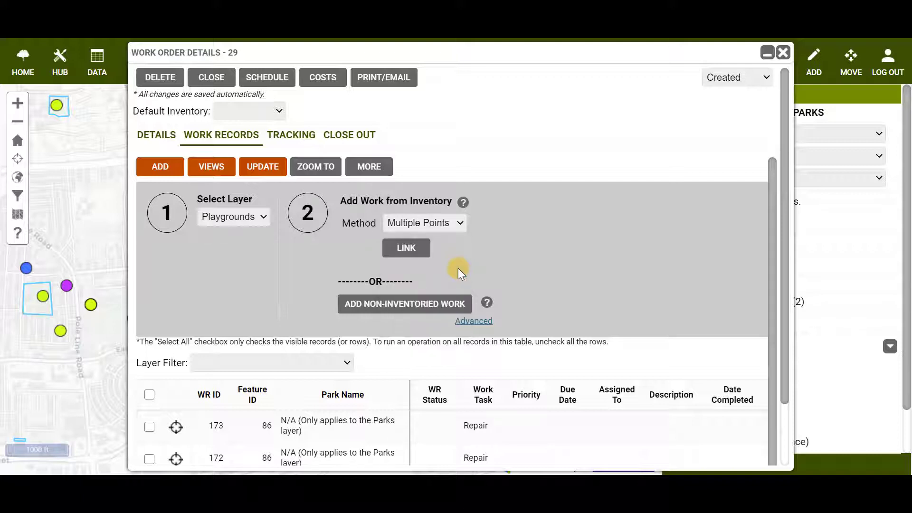
- Link several playground points on the map to work order 29, finish linking, and review the added work records
{"action": "left_click", "coordinate": [408, 250]}
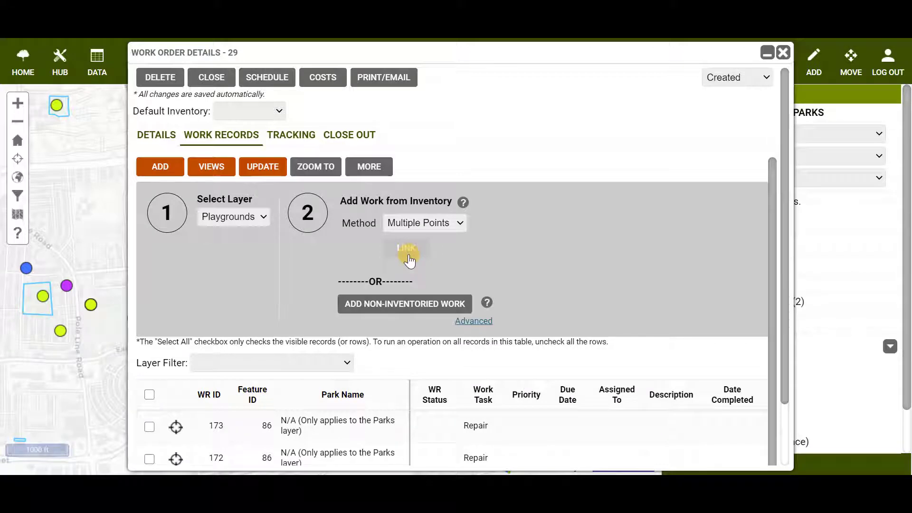
{"action": "left_click", "coordinate": [408, 254]}
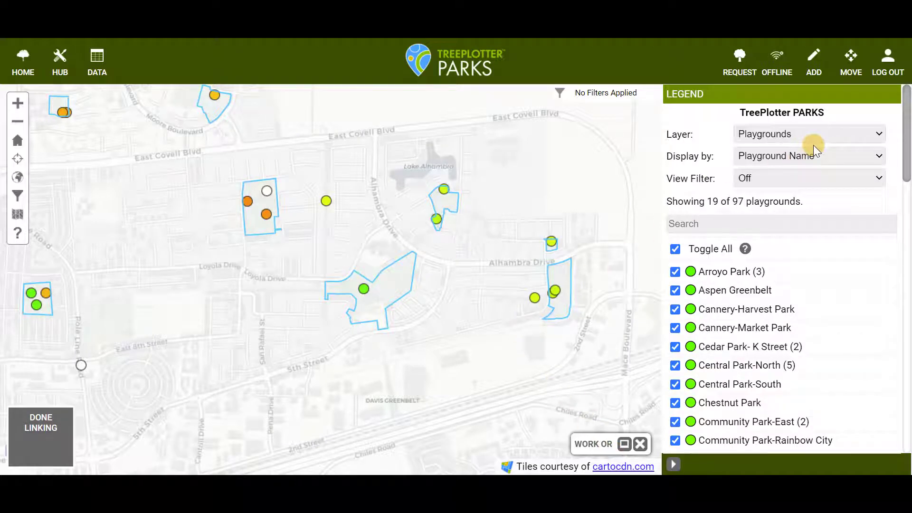
{"action": "left_click", "coordinate": [266, 216]}
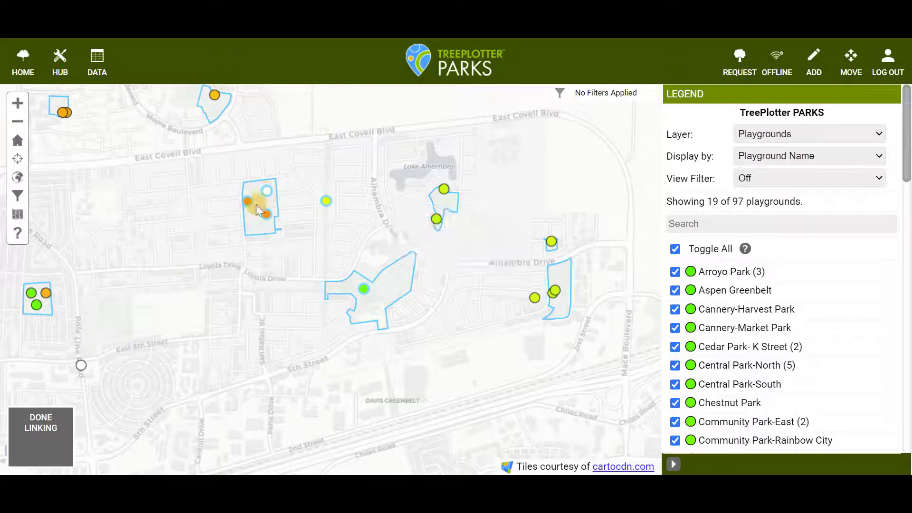
{"action": "left_click", "coordinate": [51, 435]}
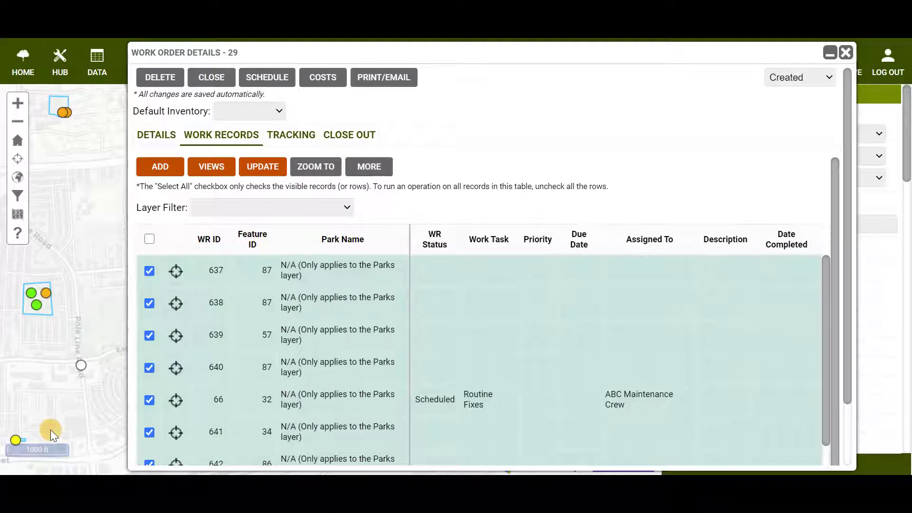
{"action": "scroll", "coordinate": [574, 372], "scroll_direction": "down", "scroll_amount": 2}
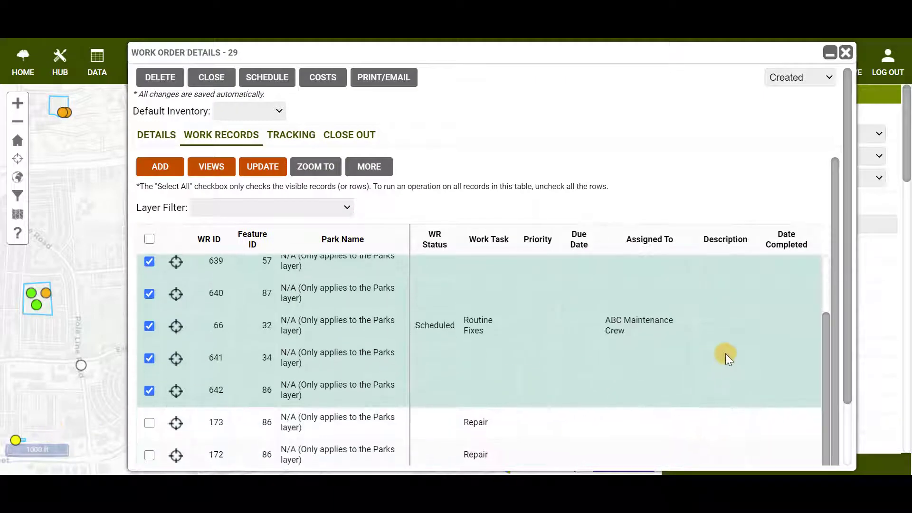
{"action": "scroll", "coordinate": [725, 356], "scroll_direction": "down", "scroll_amount": 1}
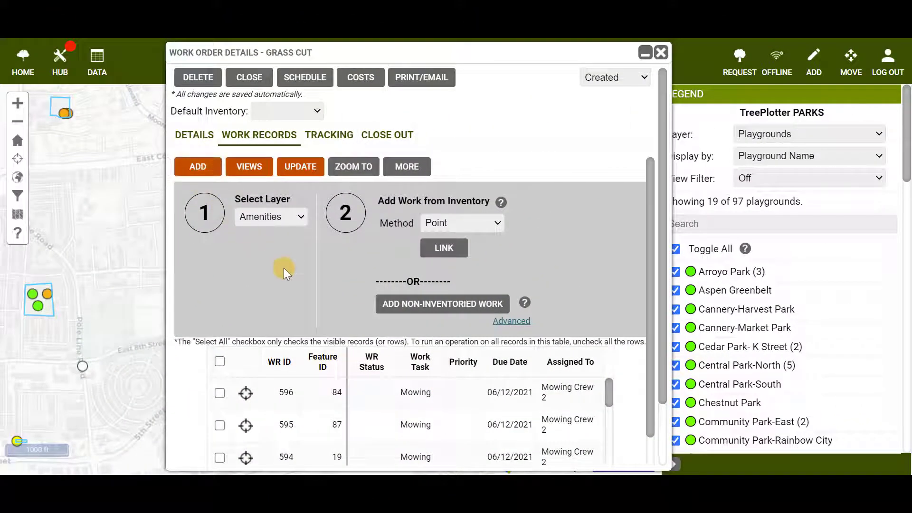
- In the Grass Cut work order, choose the Playgrounds layer and Point method, and pick a single playground on the map for linking
{"action": "left_click", "coordinate": [301, 215]}
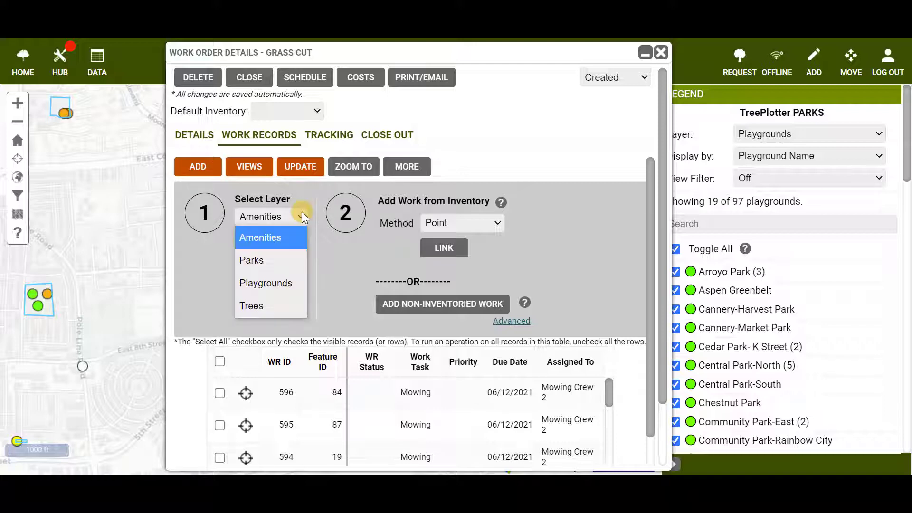
{"action": "left_click", "coordinate": [299, 283]}
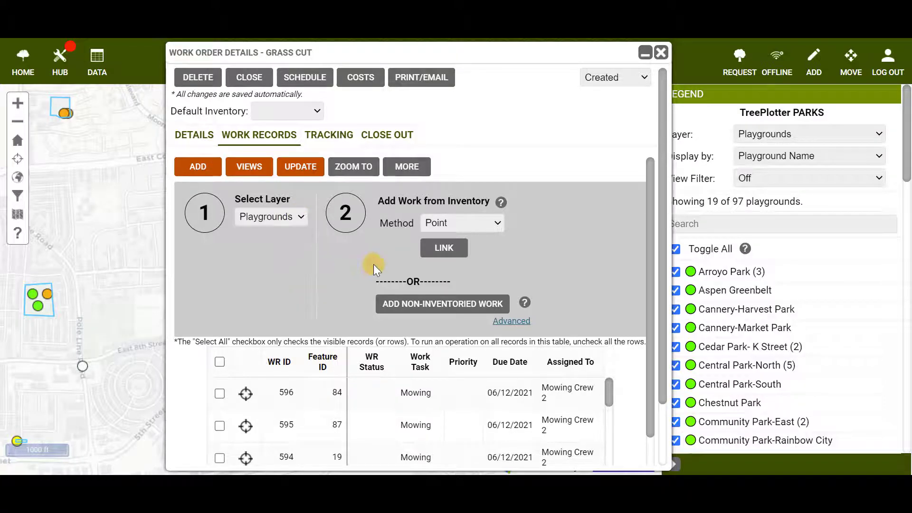
{"action": "left_click", "coordinate": [496, 224]}
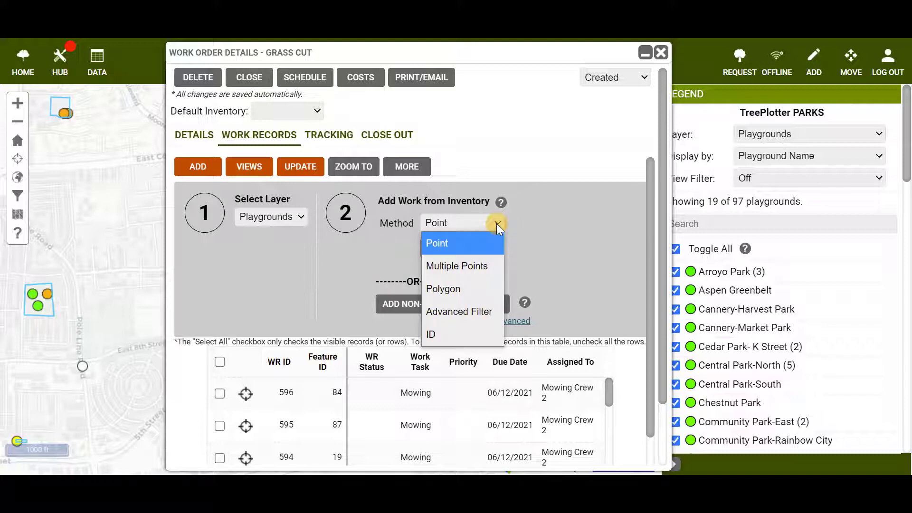
{"action": "left_click", "coordinate": [494, 238]}
{"action": "left_click", "coordinate": [444, 247]}
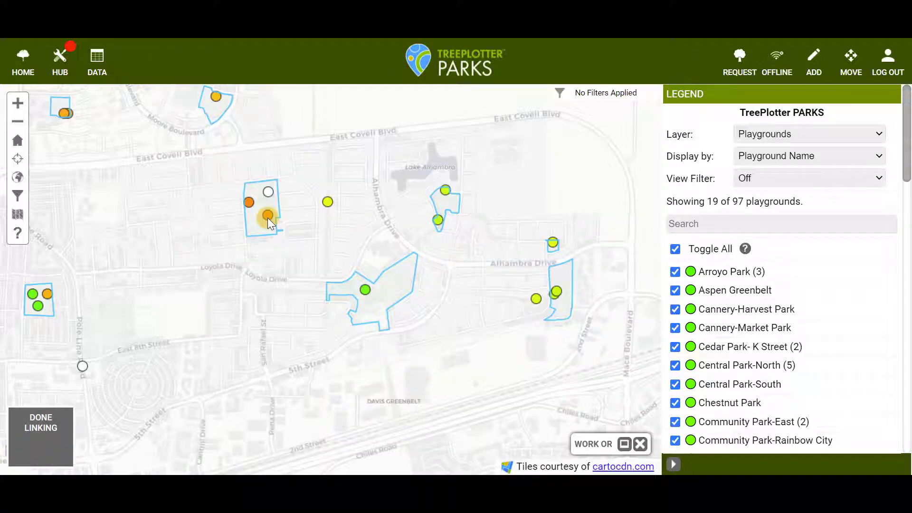
{"action": "left_click", "coordinate": [56, 440]}
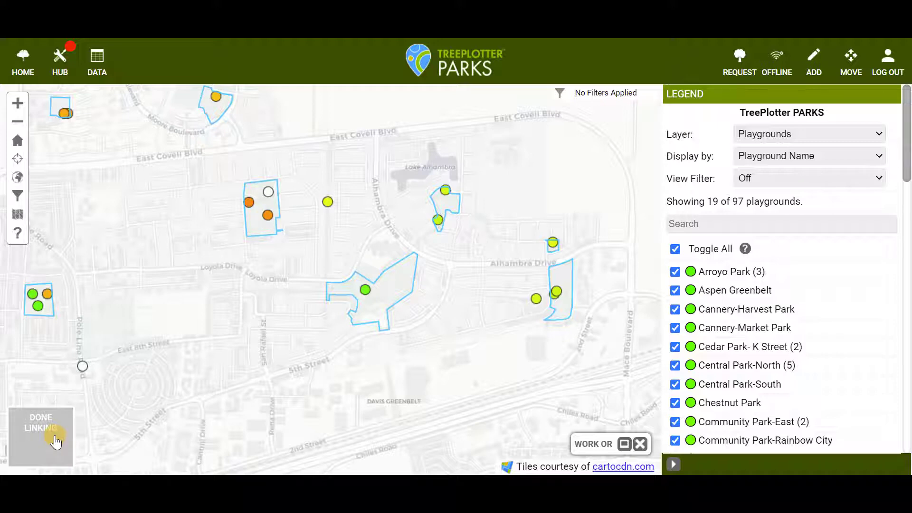
{"action": "left_click", "coordinate": [268, 216]}
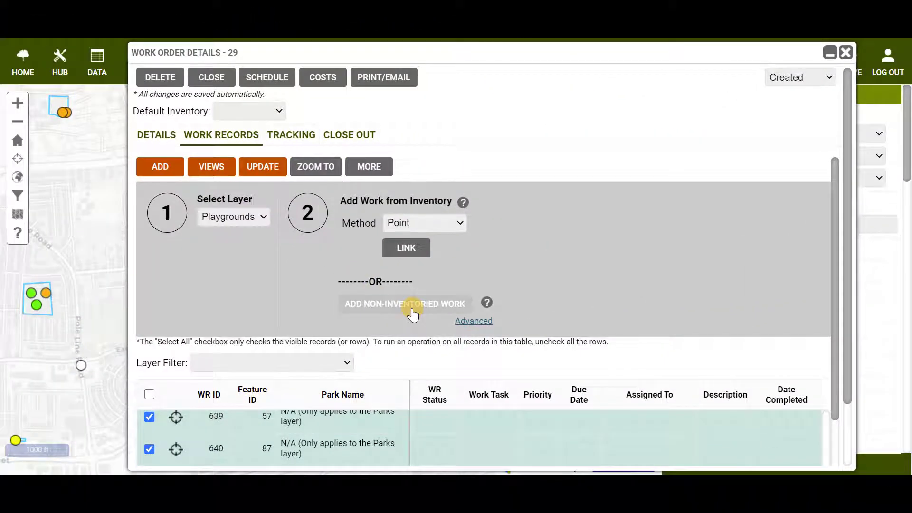
- View the advanced option for non-inventoried work, and bring up the add-work layer choices in the Work Records data table
{"action": "left_click", "coordinate": [474, 321]}
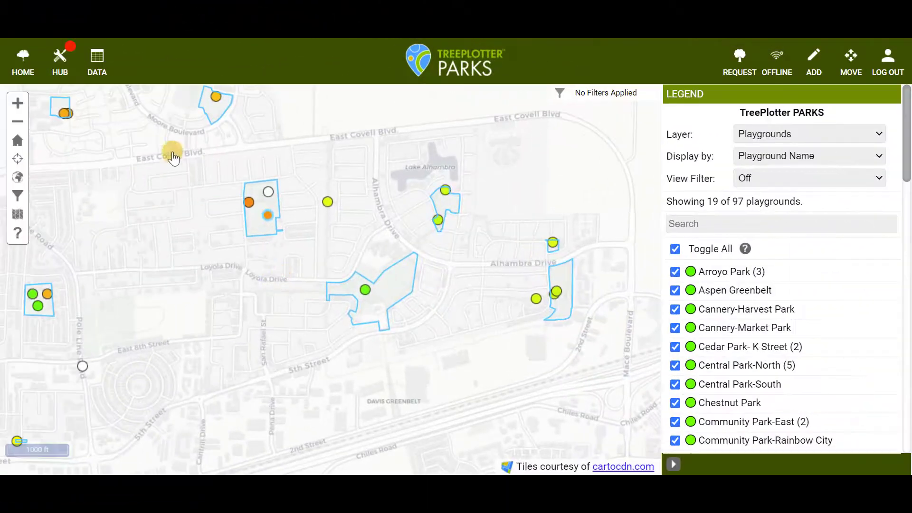
{"action": "left_click", "coordinate": [94, 57]}
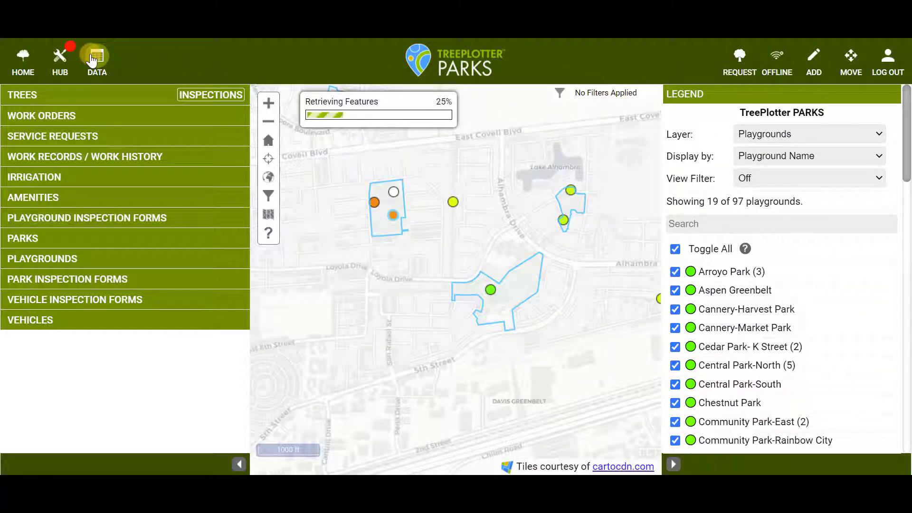
{"action": "left_click", "coordinate": [127, 160]}
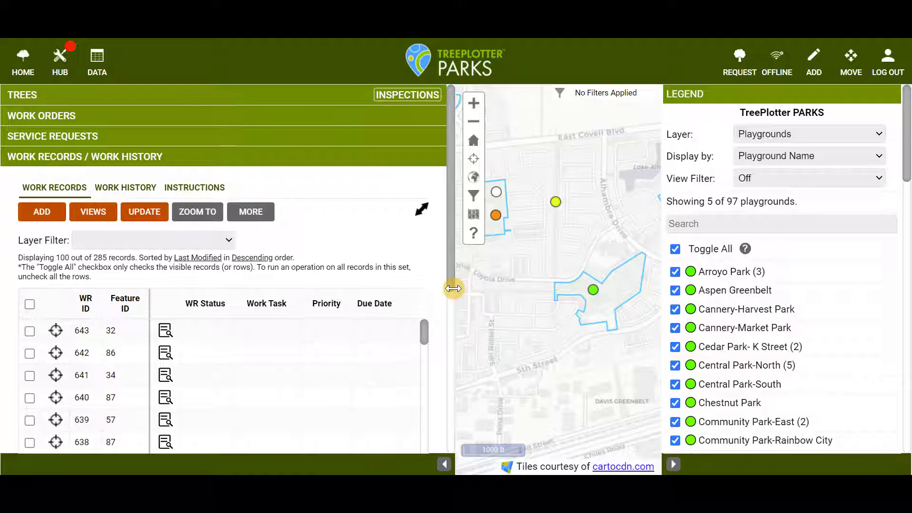
{"action": "left_click", "coordinate": [44, 217]}
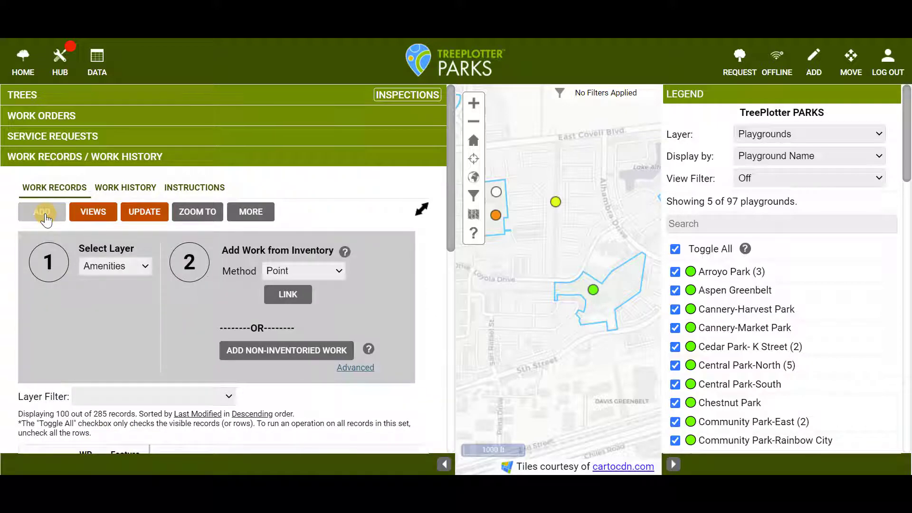
{"action": "left_click", "coordinate": [145, 267]}
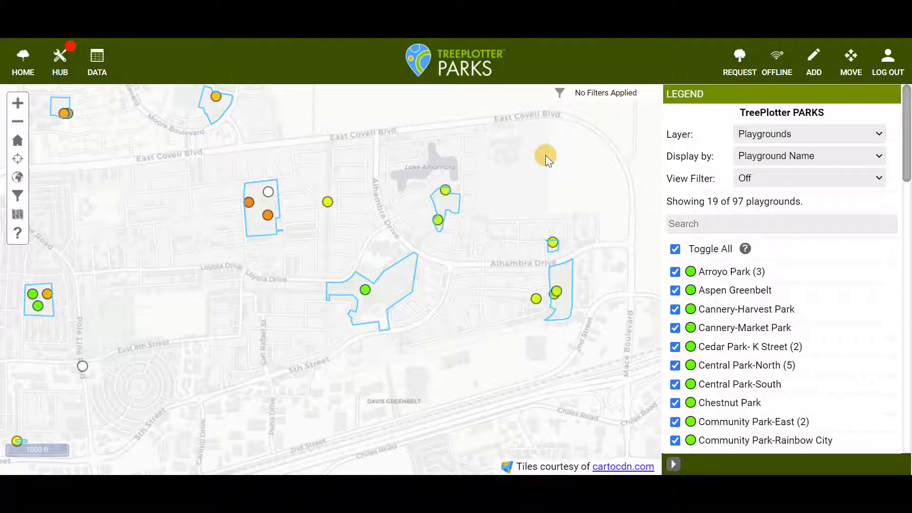
- Set the legend's layer to Trees and open the details of tree 102800 near Prado Ln
{"action": "left_click", "coordinate": [735, 134]}
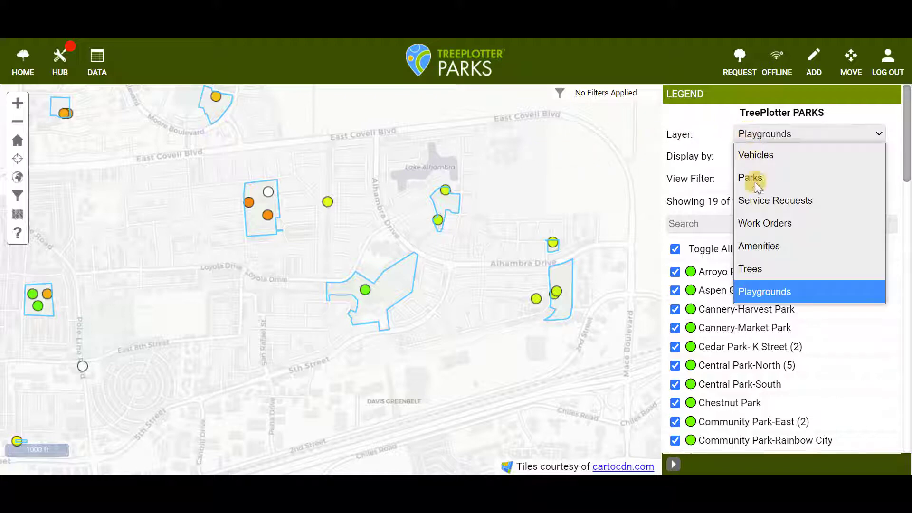
{"action": "left_click", "coordinate": [765, 269]}
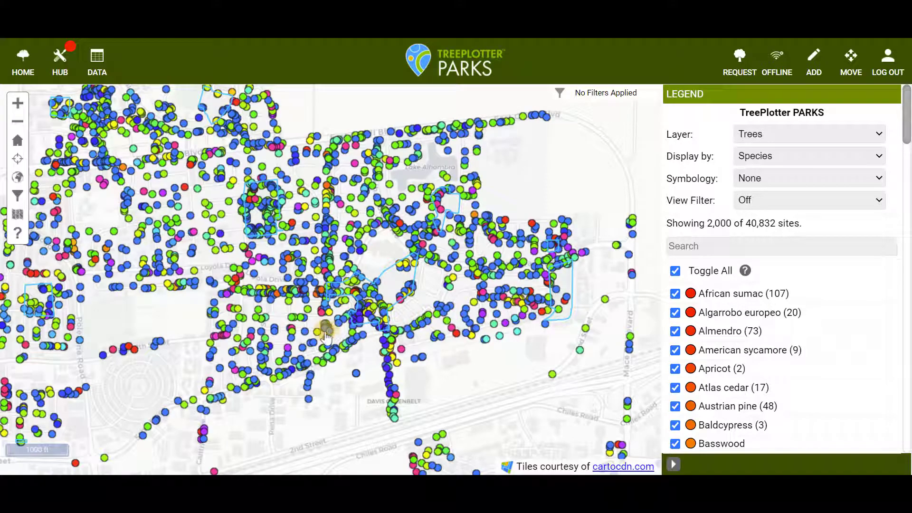
{"action": "scroll", "coordinate": [324, 337], "scroll_direction": "up", "scroll_amount": 2}
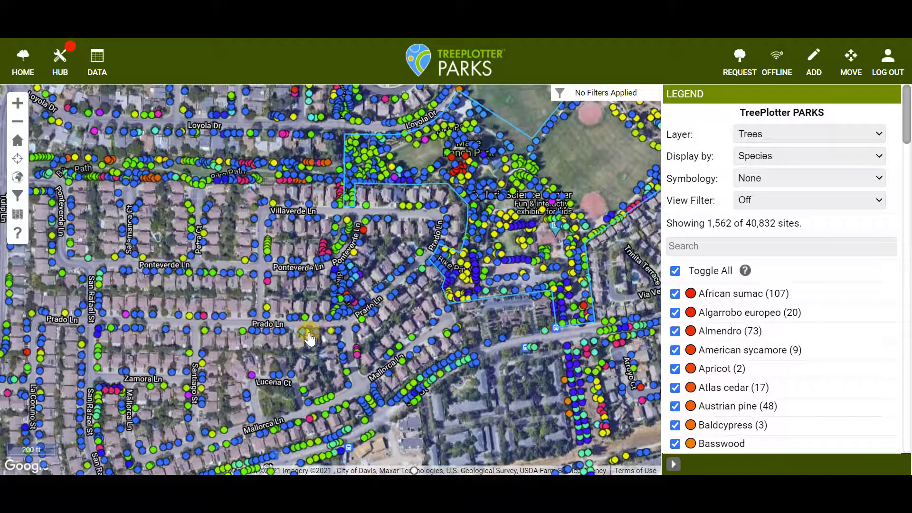
{"action": "left_click", "coordinate": [308, 332]}
{"action": "left_click", "coordinate": [343, 369]}
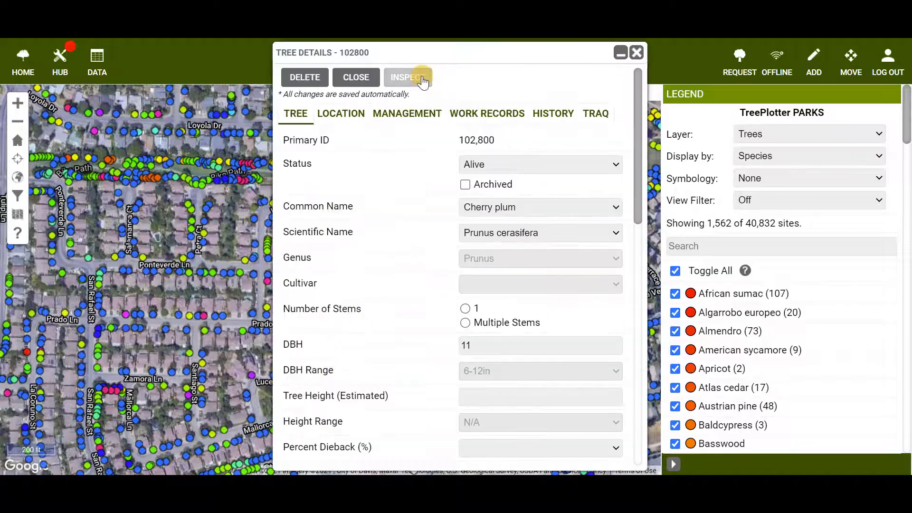
- Start an inspection of the tree, mark City Managed as True, and choose Cherry plum as the common name
{"action": "left_click", "coordinate": [421, 78]}
{"action": "left_click", "coordinate": [342, 139]}
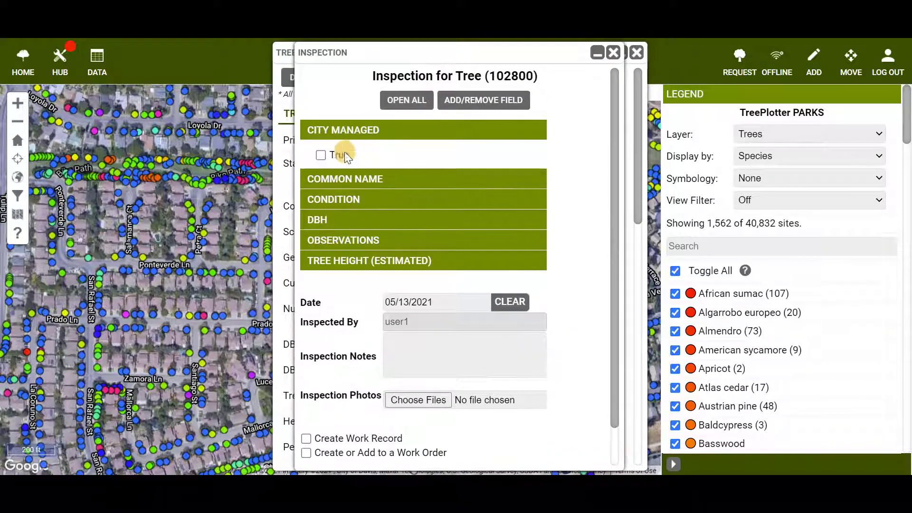
{"action": "left_click", "coordinate": [343, 152]}
{"action": "left_click", "coordinate": [370, 177]}
{"action": "left_click", "coordinate": [395, 212]}
{"action": "left_click", "coordinate": [383, 303]}
- Set the tree's condition to Excellent and its DBH to 13 in the inspection
{"action": "left_click", "coordinate": [442, 230]}
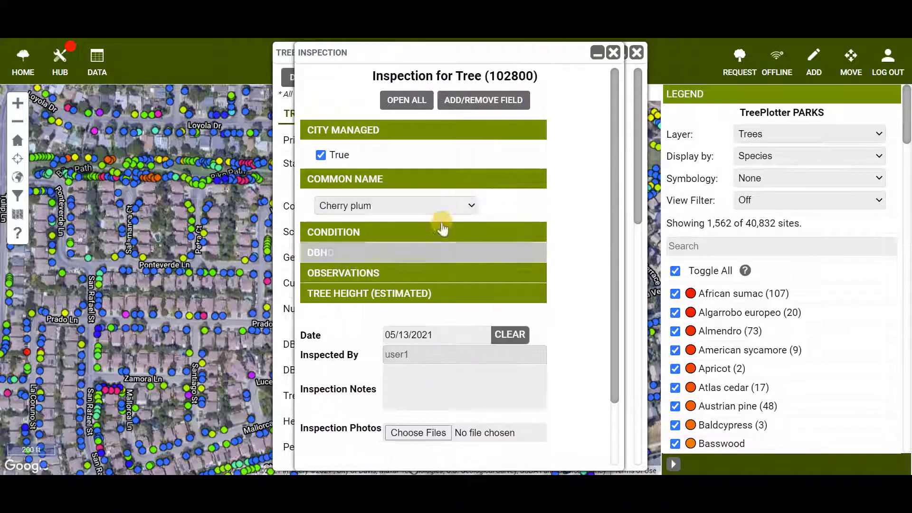
{"action": "left_click", "coordinate": [351, 257]}
{"action": "left_click", "coordinate": [357, 338]}
{"action": "left_click", "coordinate": [313, 365]}
{"action": "type", "text": "24"}
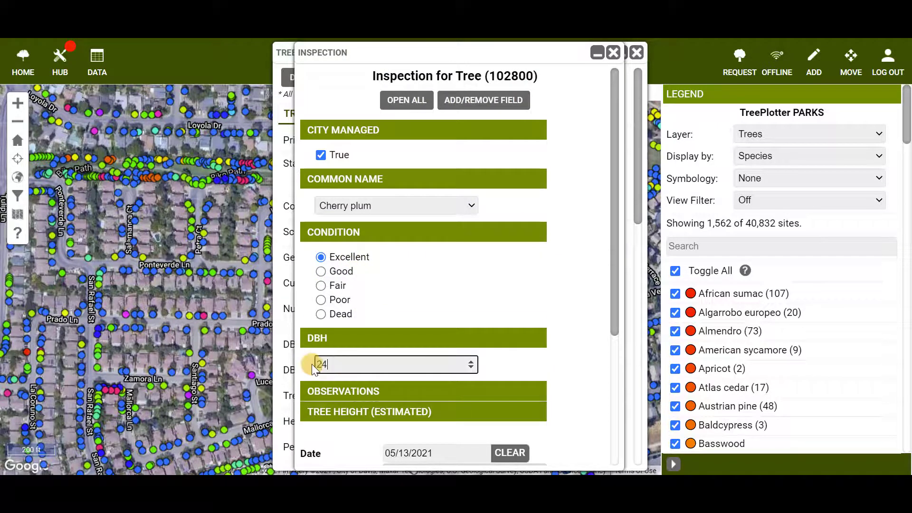
{"action": "type", "text": "13"}
- Expand the inspection's observations and enter the inspection note "Looks great but needs watering!"
{"action": "left_click", "coordinate": [435, 391]}
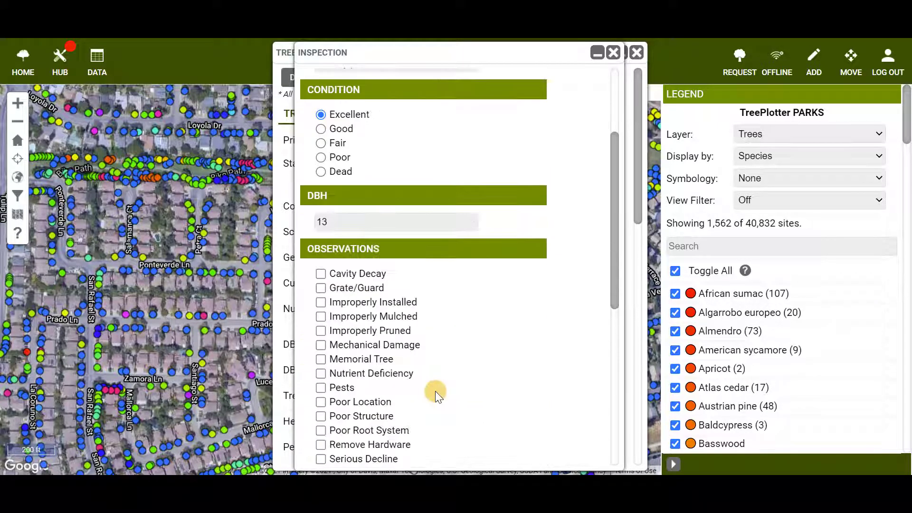
{"action": "scroll", "coordinate": [372, 387], "scroll_direction": "down", "scroll_amount": 7}
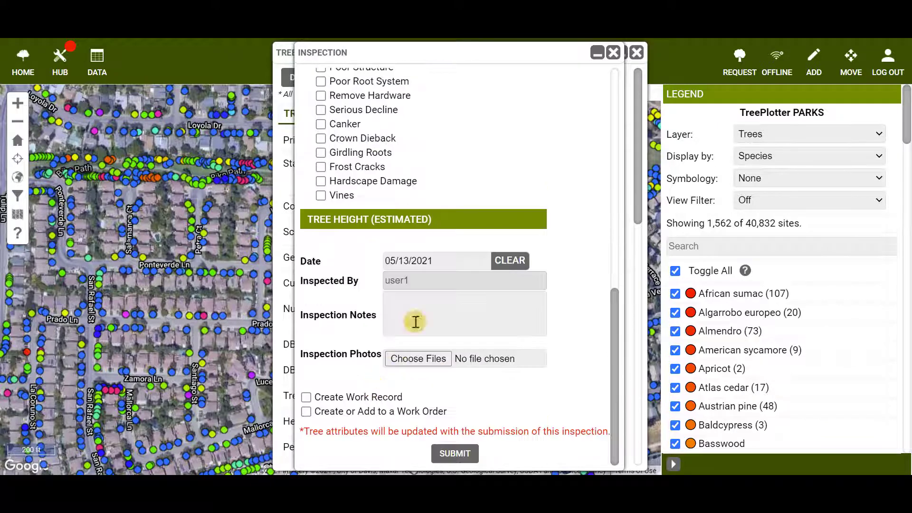
{"action": "left_click", "coordinate": [414, 320]}
{"action": "type", "text": "Looks great but need"}
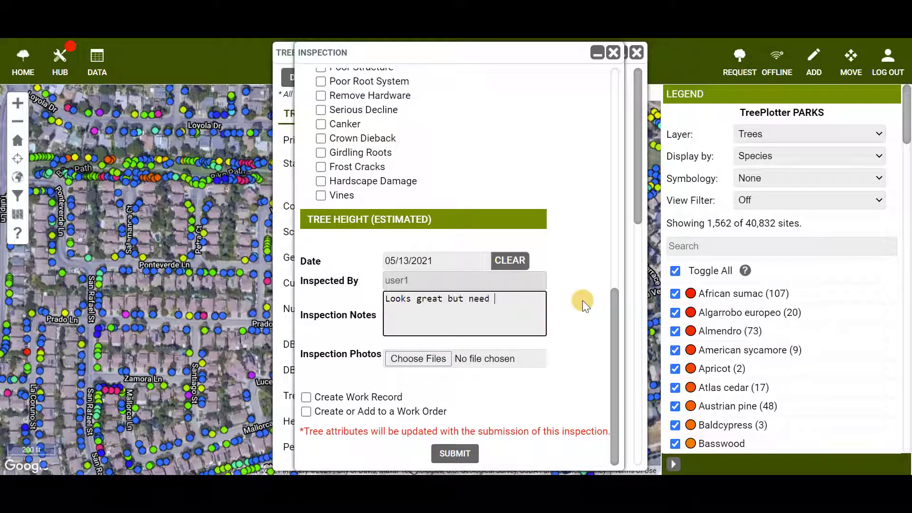
{"action": "type", "text": "s watering!"}
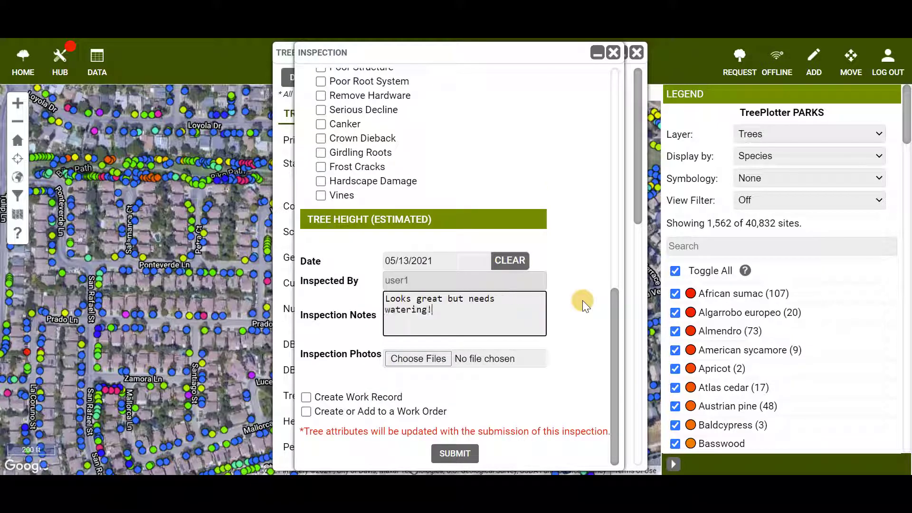
- Enable Create Work Record for the inspection, select the Inspect Tree task, and expand its additional fields
{"action": "left_click", "coordinate": [308, 398]}
{"action": "scroll", "coordinate": [312, 280], "scroll_direction": "down", "scroll_amount": 5}
{"action": "left_click", "coordinate": [346, 329]}
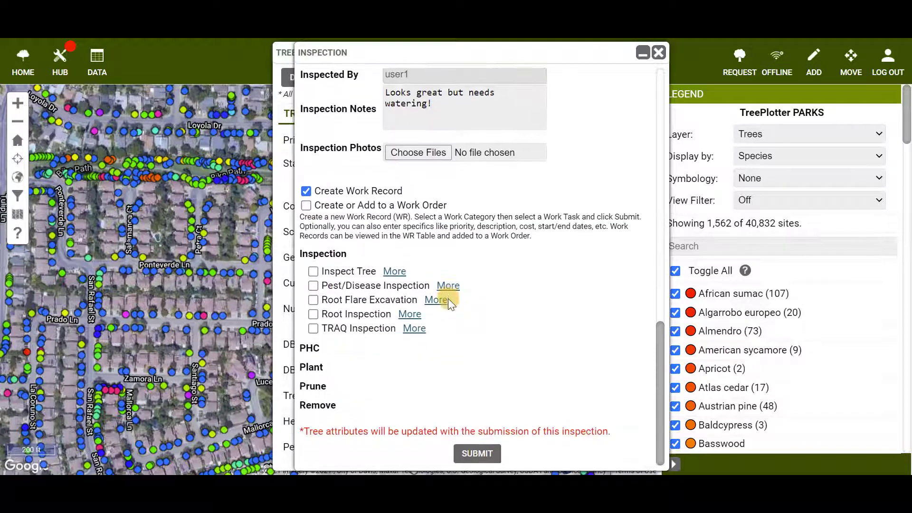
{"action": "left_click", "coordinate": [313, 271]}
{"action": "left_click", "coordinate": [395, 271]}
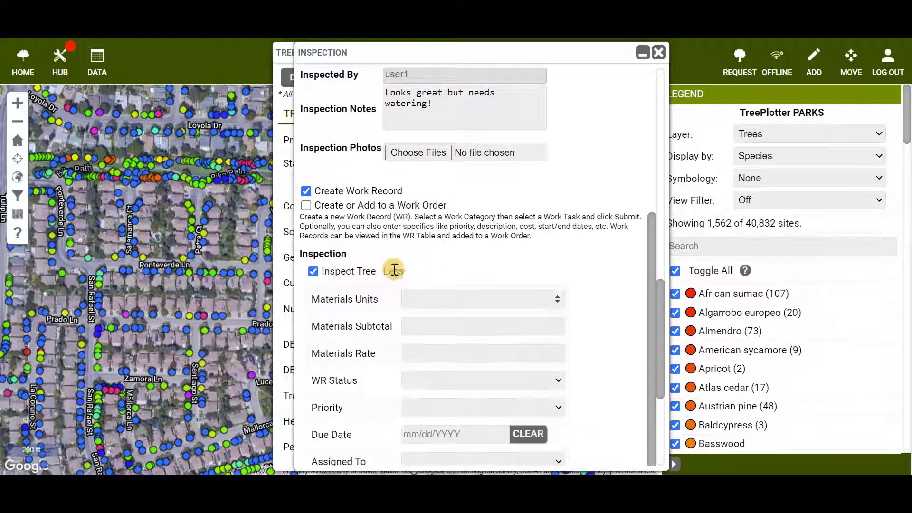
- Set the Inspect Tree record to Scheduled status, Medium priority, due date 05/17/2021, and assign it to ABC Maintenance Crew
{"action": "left_click", "coordinate": [443, 380]}
{"action": "left_click", "coordinate": [444, 279]}
{"action": "left_click", "coordinate": [463, 407]}
{"action": "left_click", "coordinate": [457, 365]}
{"action": "scroll", "coordinate": [488, 312], "scroll_direction": "down", "scroll_amount": 3}
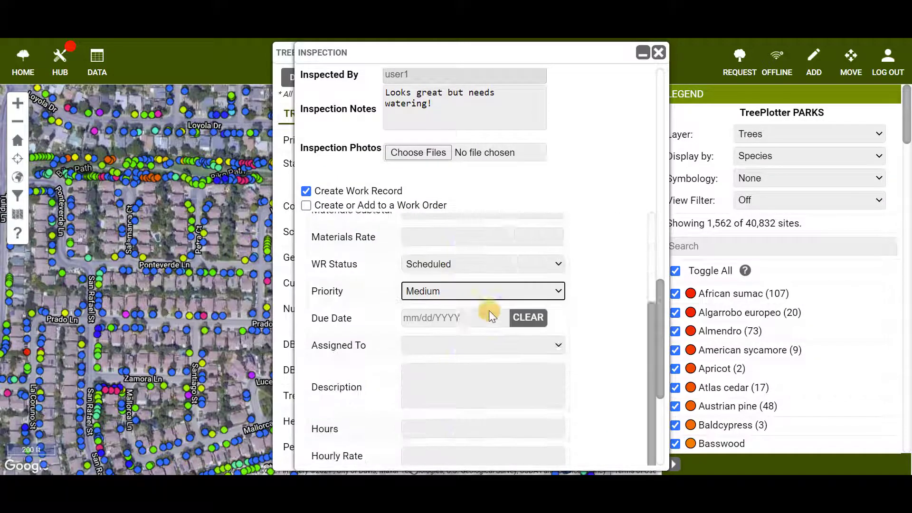
{"action": "left_click", "coordinate": [489, 315]}
{"action": "left_click", "coordinate": [444, 228]}
{"action": "left_click", "coordinate": [482, 336]}
{"action": "left_click", "coordinate": [472, 179]}
- Describe the Inspect Tree work as "Needs watering!" and enter .5 hours, an hourly rate of 10, and a fixed cost of 25
{"action": "left_click", "coordinate": [497, 372]}
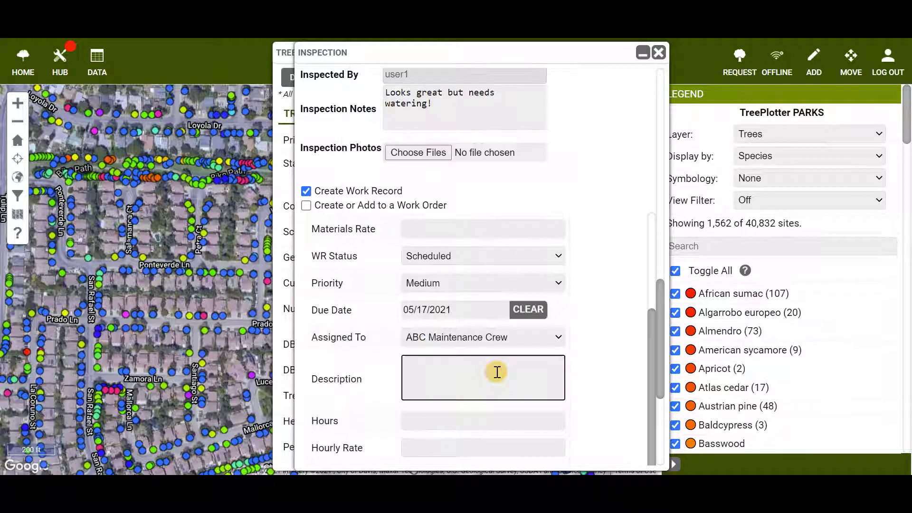
{"action": "scroll", "coordinate": [497, 372], "scroll_direction": "down", "scroll_amount": 3}
{"action": "left_click", "coordinate": [503, 349]}
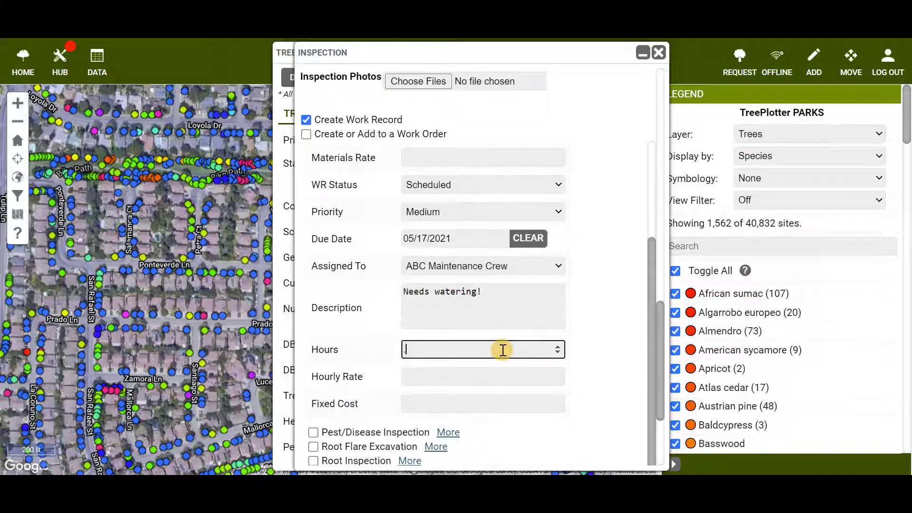
{"action": "left_click", "coordinate": [494, 376]}
{"action": "type", "text": "50"}
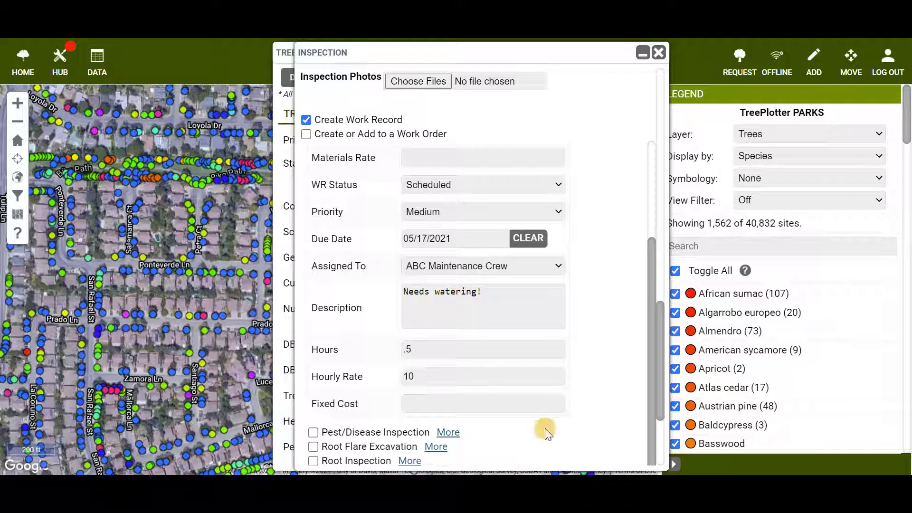
{"action": "left_click", "coordinate": [412, 402]}
{"action": "type", "text": "25"}
- Submit the tree inspection together with its work record
{"action": "scroll", "coordinate": [522, 426], "scroll_direction": "down", "scroll_amount": 3}
{"action": "left_click", "coordinate": [477, 453]}
{"action": "left_click", "coordinate": [428, 326]}
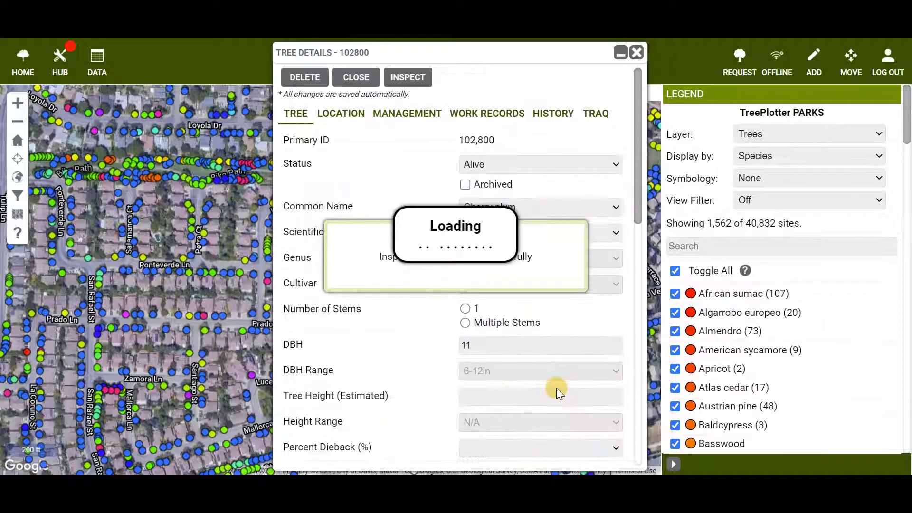
- Show the inspected tree's work records, and open the Work Records table among the data tables
{"action": "left_click", "coordinate": [484, 117]}
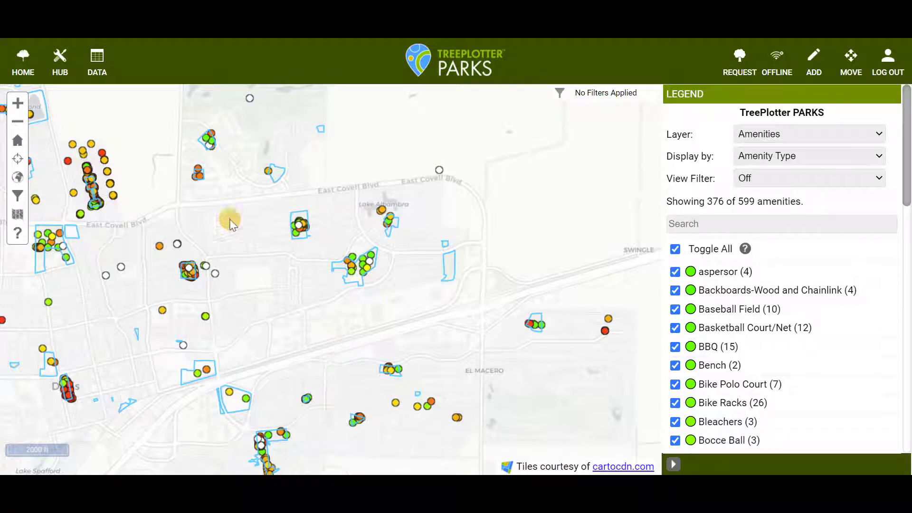
{"action": "left_click", "coordinate": [98, 61]}
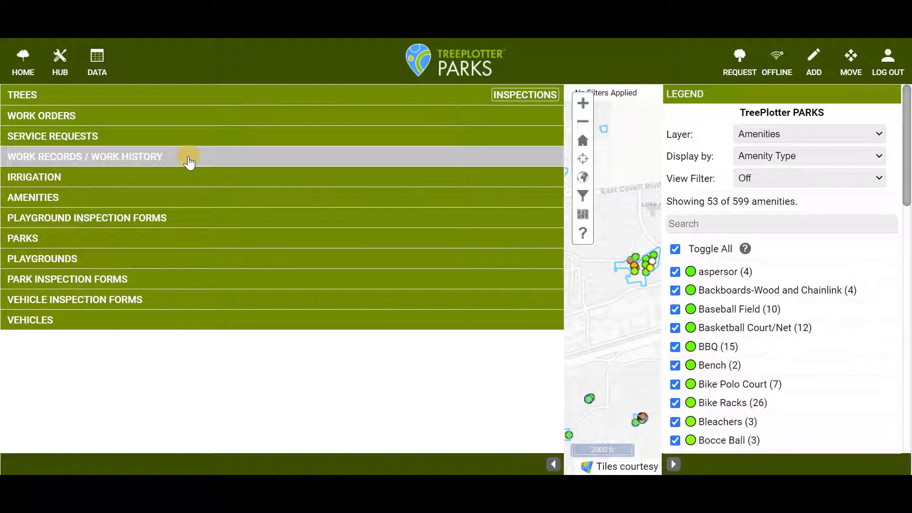
{"action": "left_click", "coordinate": [189, 162]}
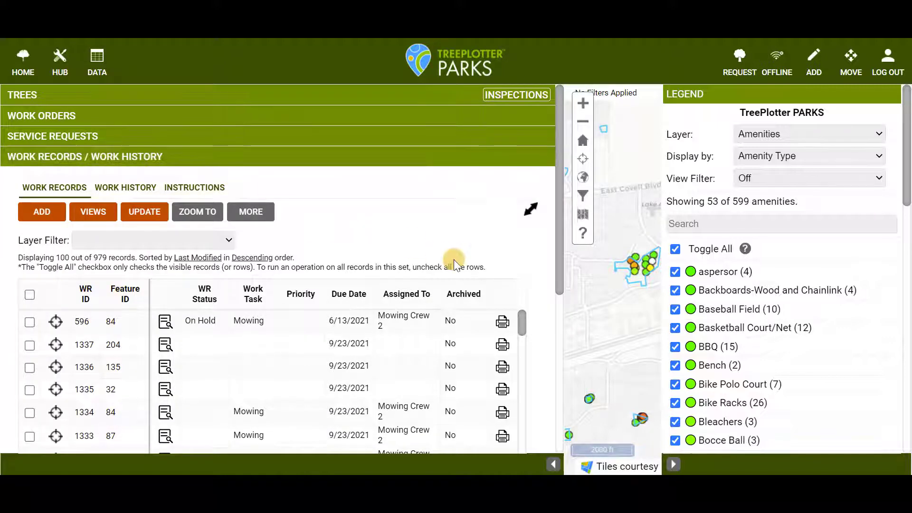
{"action": "scroll", "coordinate": [454, 259], "scroll_direction": "down", "scroll_amount": 1}
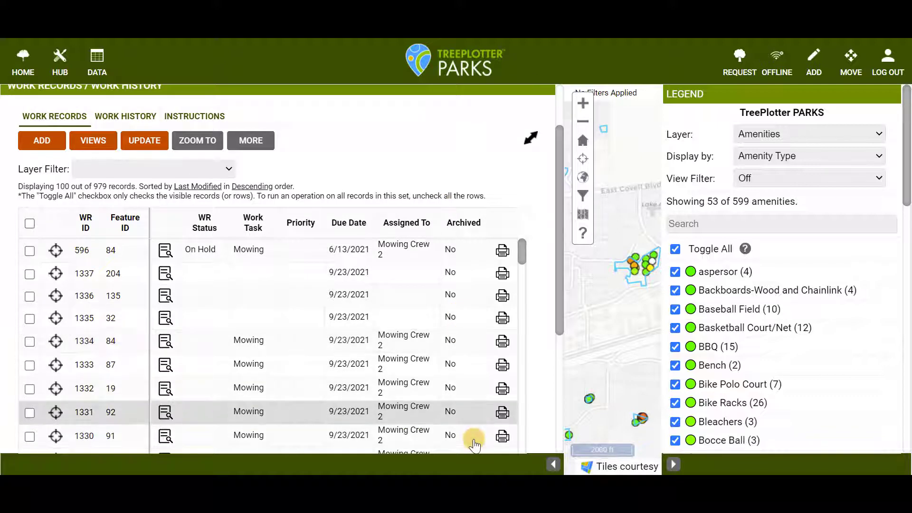
- Review the archived records in the Work History table across to its last column, and return to Work Records
{"action": "left_click", "coordinate": [125, 116]}
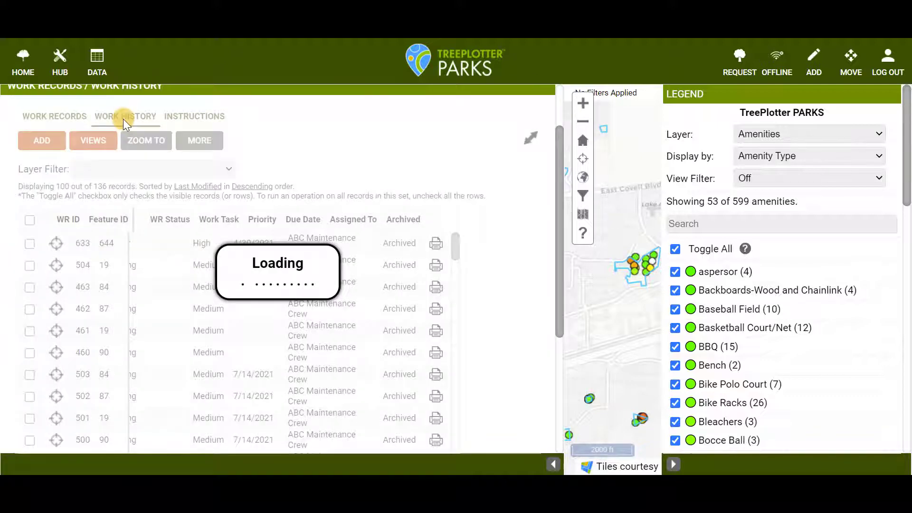
{"action": "scroll", "coordinate": [483, 295], "scroll_direction": "down", "scroll_amount": 1}
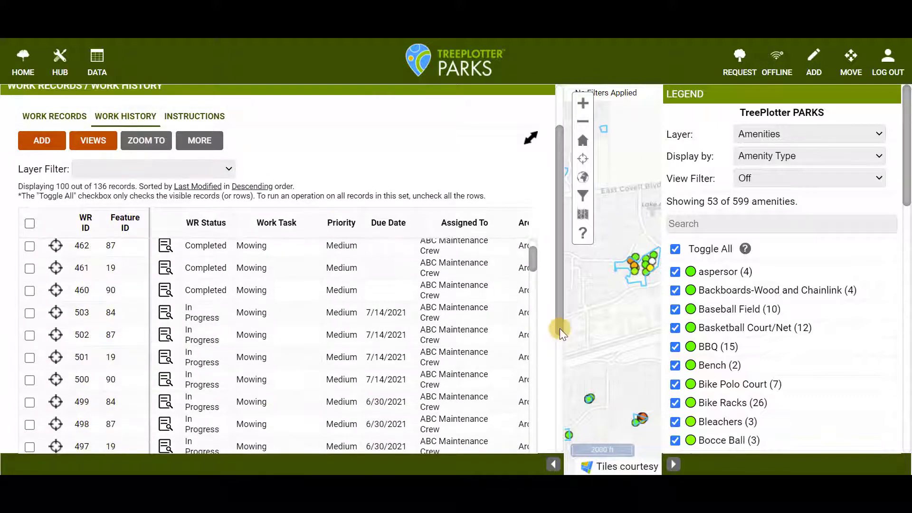
{"action": "left_click_drag", "start_coordinate": [560, 326], "coordinate": [559, 369]}
{"action": "left_click_drag", "start_coordinate": [488, 411], "coordinate": [522, 418]}
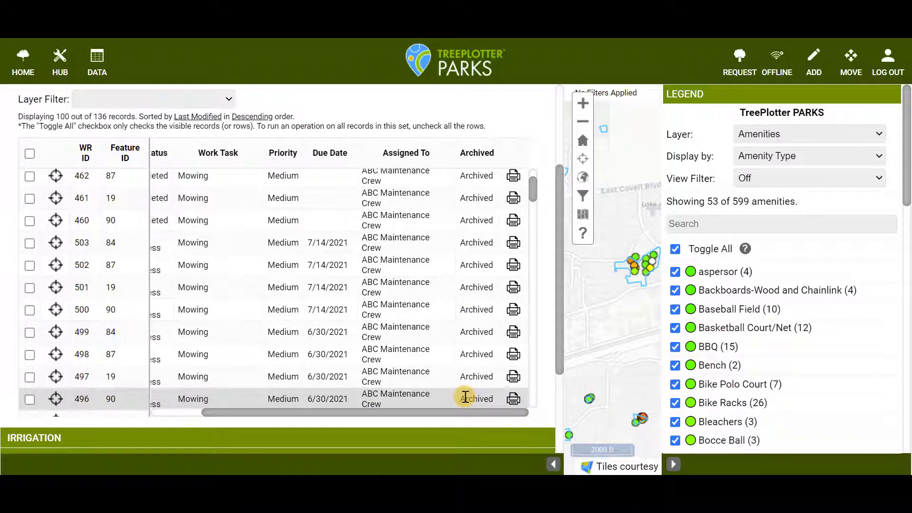
{"action": "left_click_drag", "start_coordinate": [560, 353], "coordinate": [554, 312]}
{"action": "left_click", "coordinate": [60, 118]}
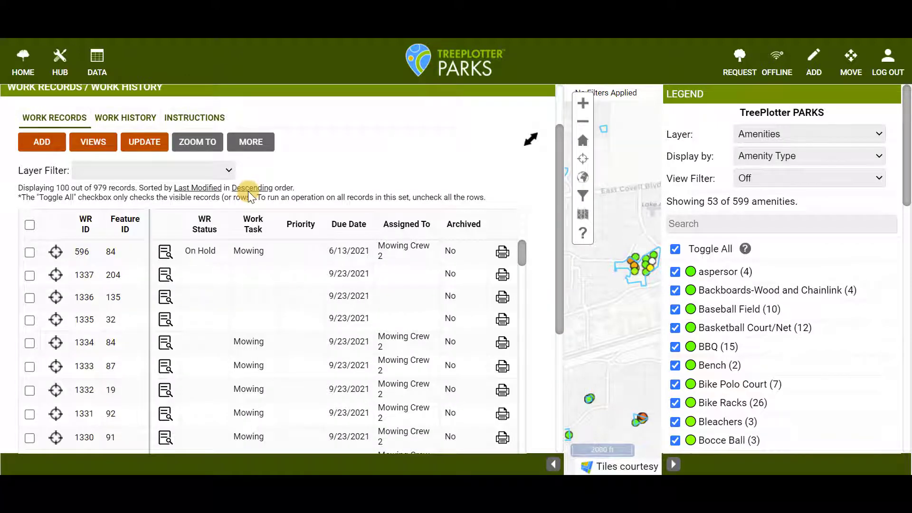
- Add the Description, Created By and Date Completed columns to the Work Records table view and apply it
{"action": "left_click", "coordinate": [93, 142]}
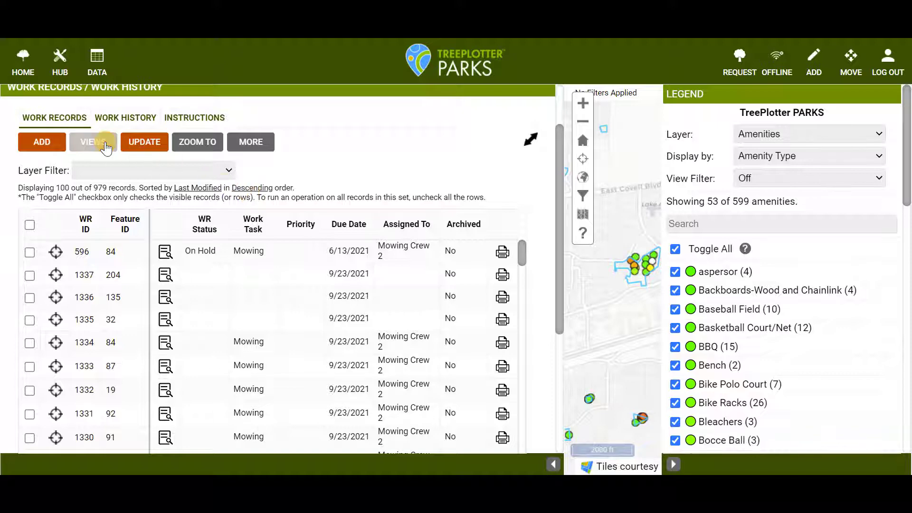
{"action": "scroll", "coordinate": [387, 232], "scroll_direction": "down", "scroll_amount": 5}
{"action": "scroll", "coordinate": [369, 253], "scroll_direction": "down", "scroll_amount": 2}
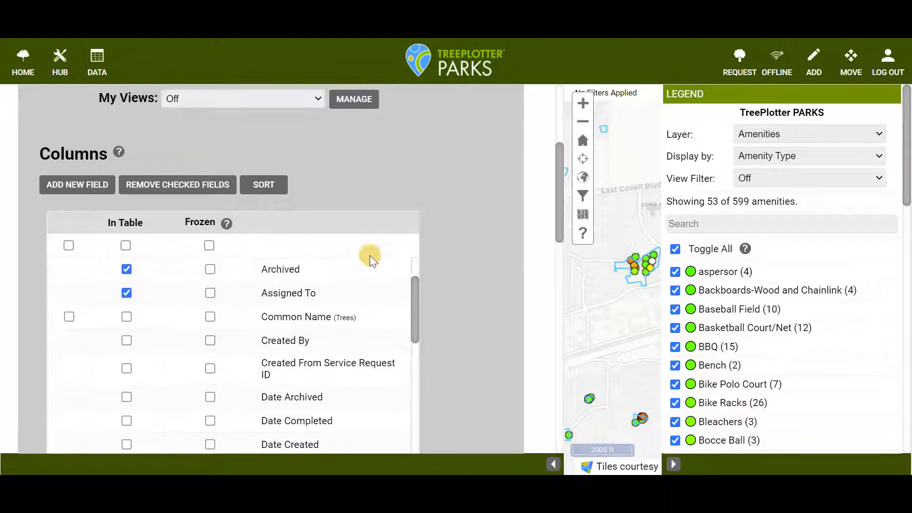
{"action": "scroll", "coordinate": [312, 316], "scroll_direction": "down", "scroll_amount": 2}
{"action": "left_click_drag", "start_coordinate": [413, 323], "coordinate": [418, 378]}
{"action": "scroll", "coordinate": [127, 285], "scroll_direction": "up", "scroll_amount": 2}
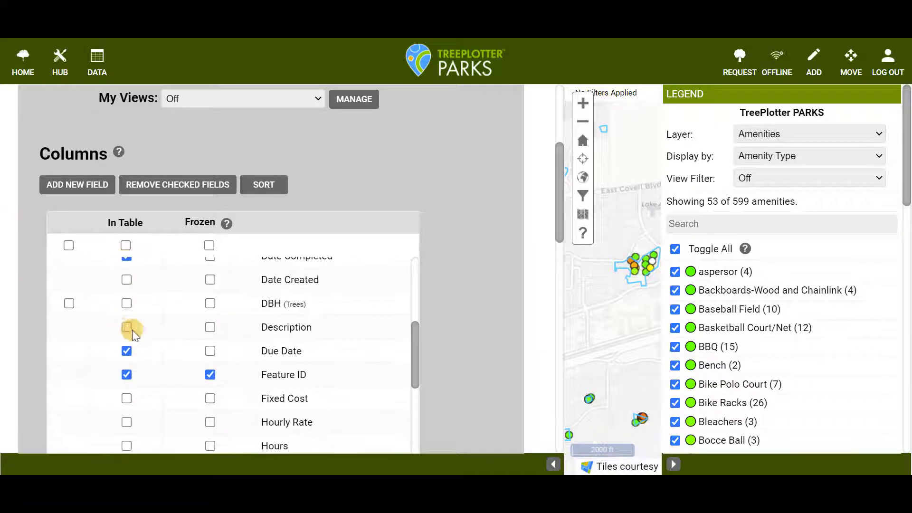
{"action": "scroll", "coordinate": [484, 244], "scroll_direction": "down", "scroll_amount": 5}
{"action": "scroll", "coordinate": [485, 243], "scroll_direction": "down", "scroll_amount": 5}
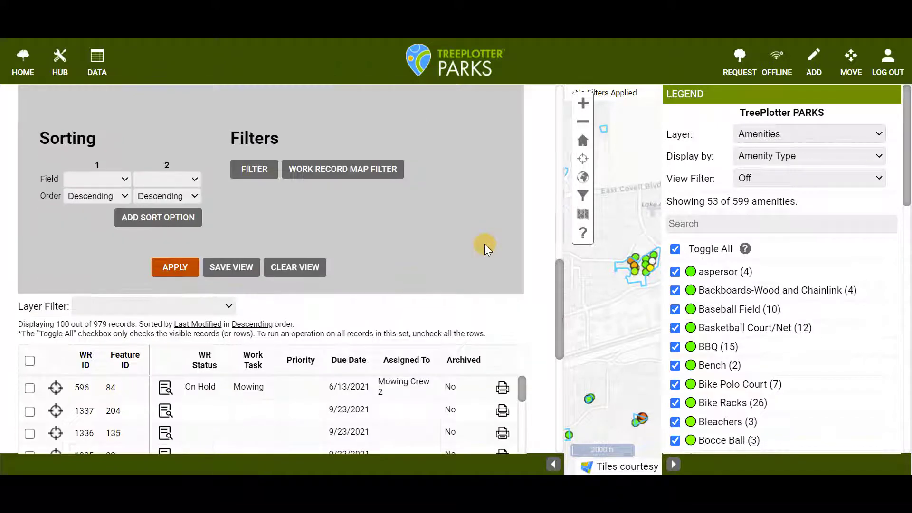
{"action": "scroll", "coordinate": [421, 257], "scroll_direction": "down", "scroll_amount": 5}
{"action": "scroll", "coordinate": [421, 258], "scroll_direction": "up", "scroll_amount": 3}
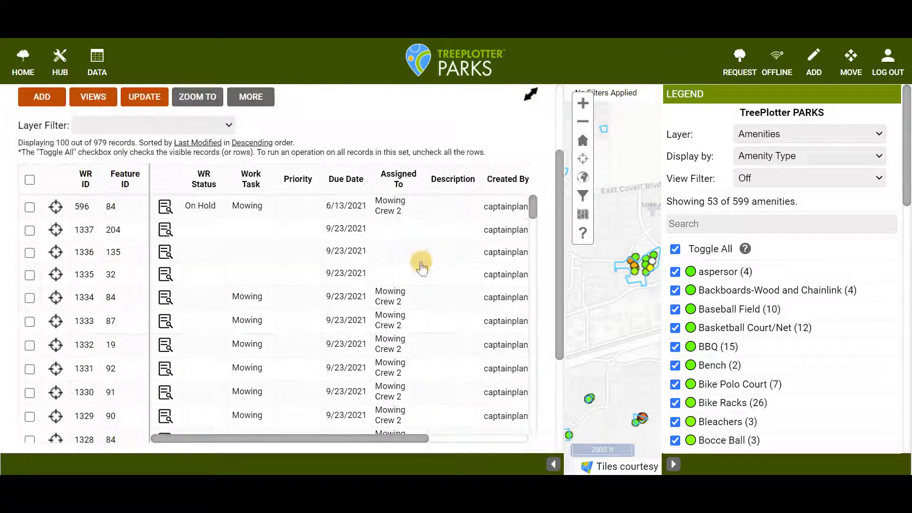
{"action": "mouse_move", "coordinate": [423, 438]}
{"action": "left_mouse_down"}
{"action": "mouse_move", "coordinate": [464, 438]}
{"action": "mouse_move", "coordinate": [427, 438]}
{"action": "left_mouse_up"}
{"action": "scroll", "coordinate": [376, 136], "scroll_direction": "up", "scroll_amount": 2}
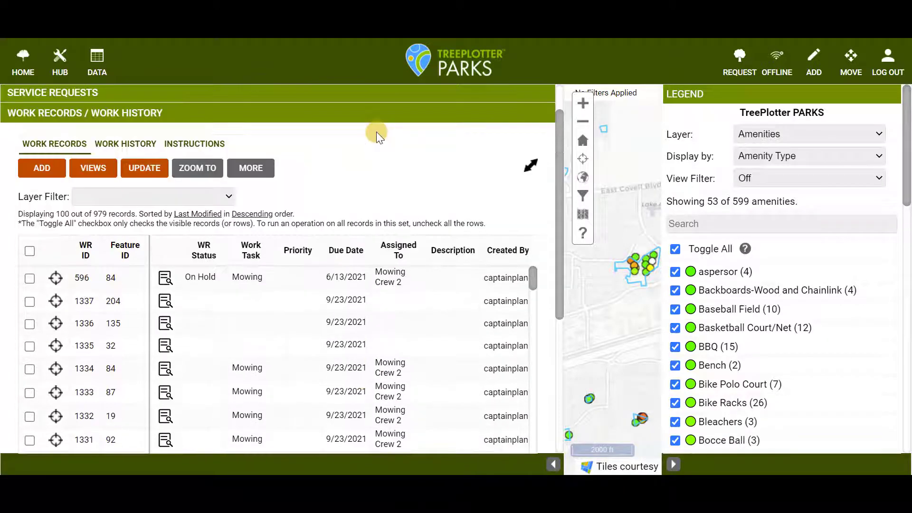
- Set the description of work record 596 to "Mow the grass" and locate its park on the map
{"action": "left_click", "coordinate": [472, 279]}
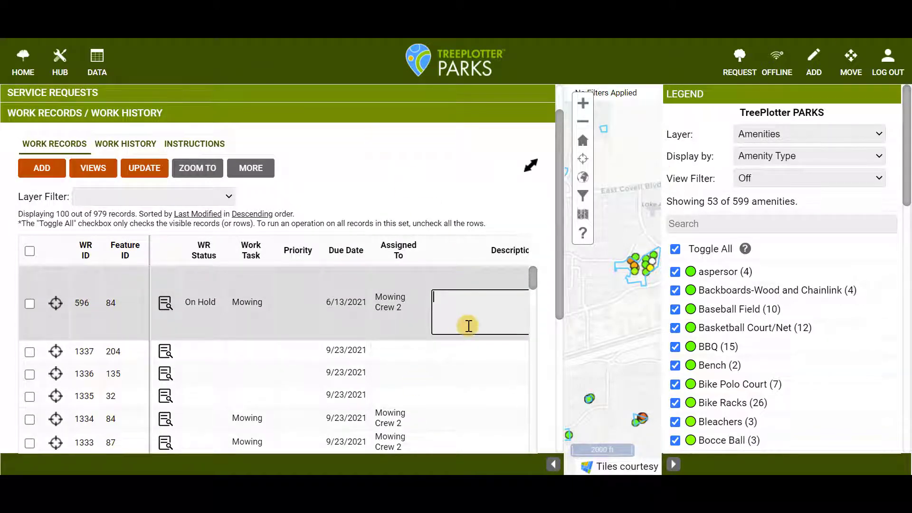
{"action": "type", "text": "Mow the grass"}
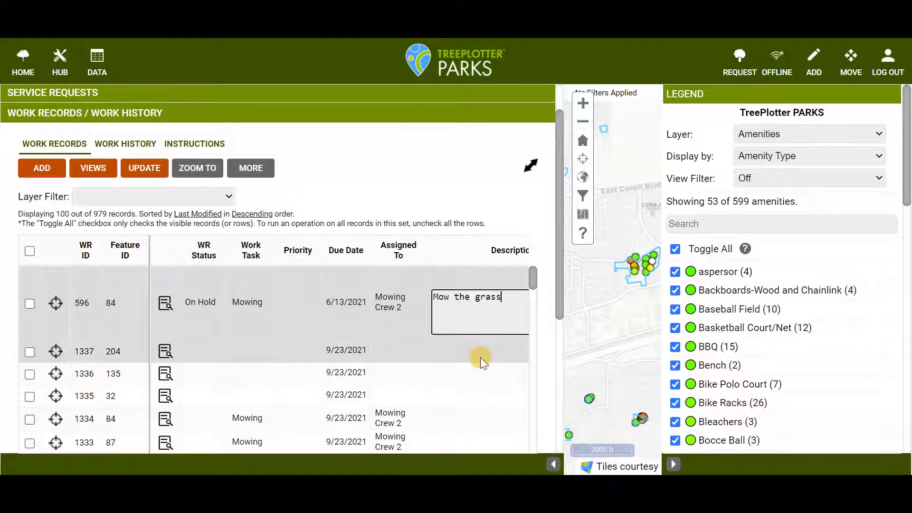
{"action": "left_click", "coordinate": [55, 306]}
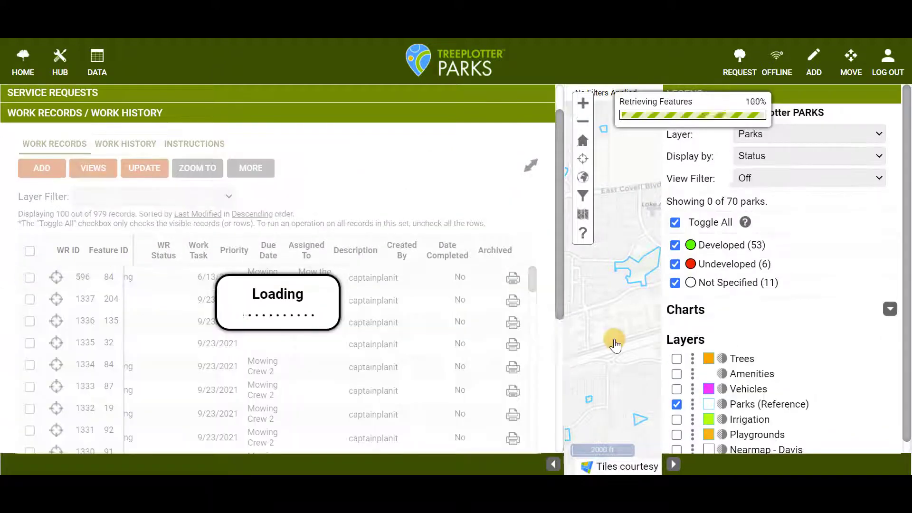
{"action": "scroll", "coordinate": [616, 342], "scroll_direction": "up", "scroll_amount": 3}
{"action": "left_click", "coordinate": [553, 465]}
{"action": "scroll", "coordinate": [332, 277], "scroll_direction": "up", "scroll_amount": 4}
{"action": "left_click", "coordinate": [334, 276]}
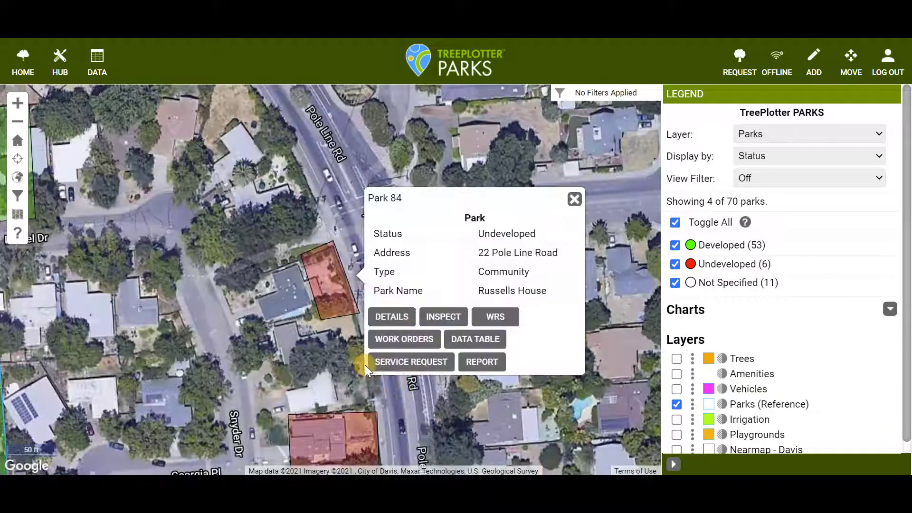
- Return to the Work Records table and review the printable report of work record 596, including its most recent changes
{"action": "left_click", "coordinate": [96, 60]}
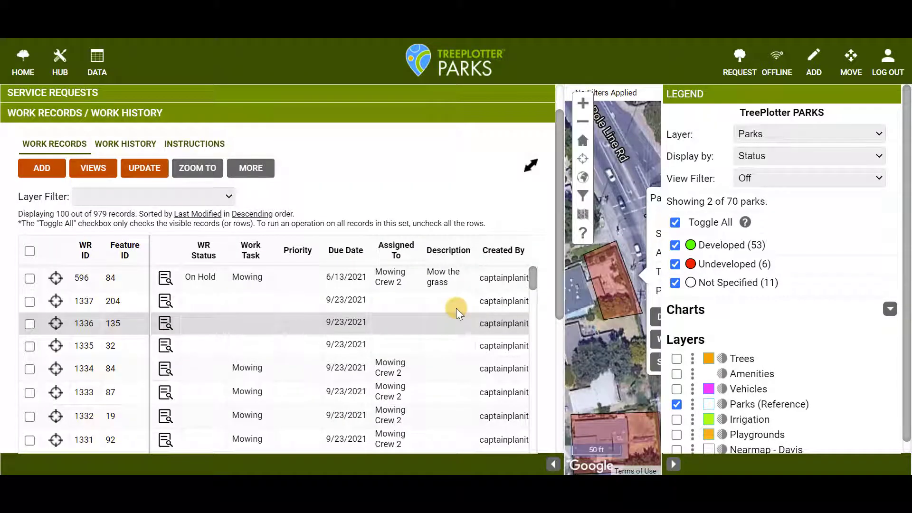
{"action": "scroll", "coordinate": [560, 295], "scroll_direction": "down", "scroll_amount": 3}
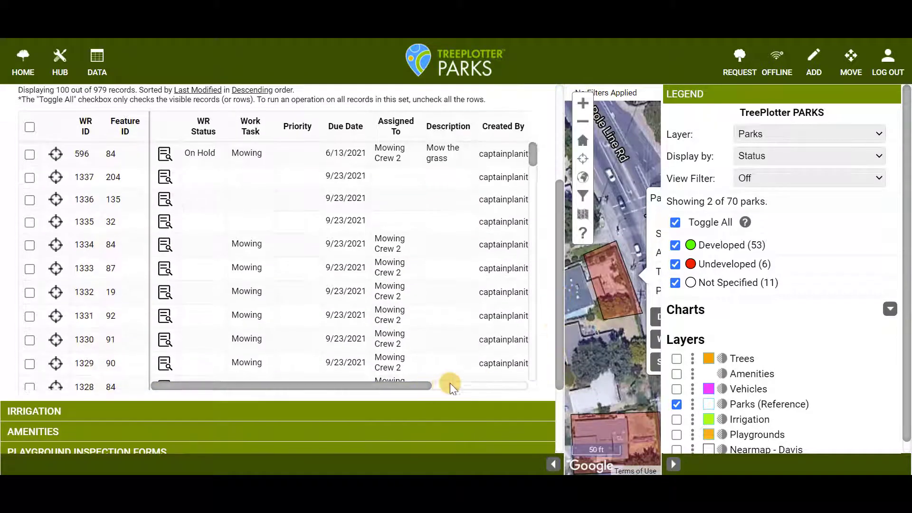
{"action": "left_click", "coordinate": [452, 387]}
{"action": "left_click", "coordinate": [514, 152]}
{"action": "scroll", "coordinate": [782, 207], "scroll_direction": "down", "scroll_amount": 5}
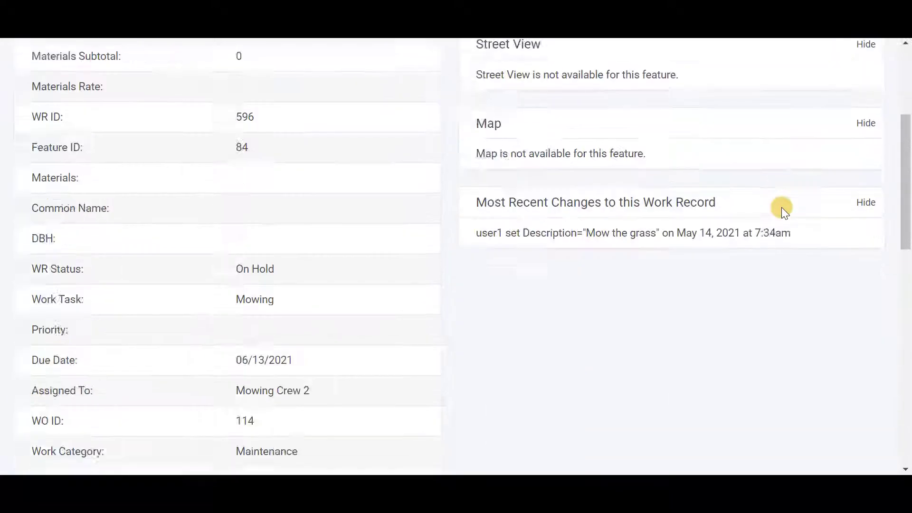
{"action": "scroll", "coordinate": [782, 207], "scroll_direction": "down", "scroll_amount": 5}
{"action": "scroll", "coordinate": [781, 207], "scroll_direction": "up", "scroll_amount": 10}
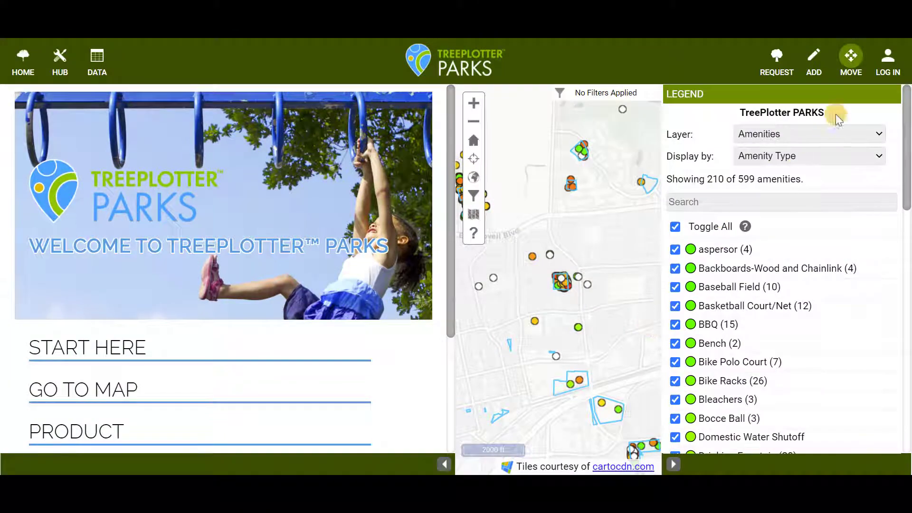
- Log in and review the notifications for overdue and upcoming work records by asset type
{"action": "left_click", "coordinate": [888, 57]}
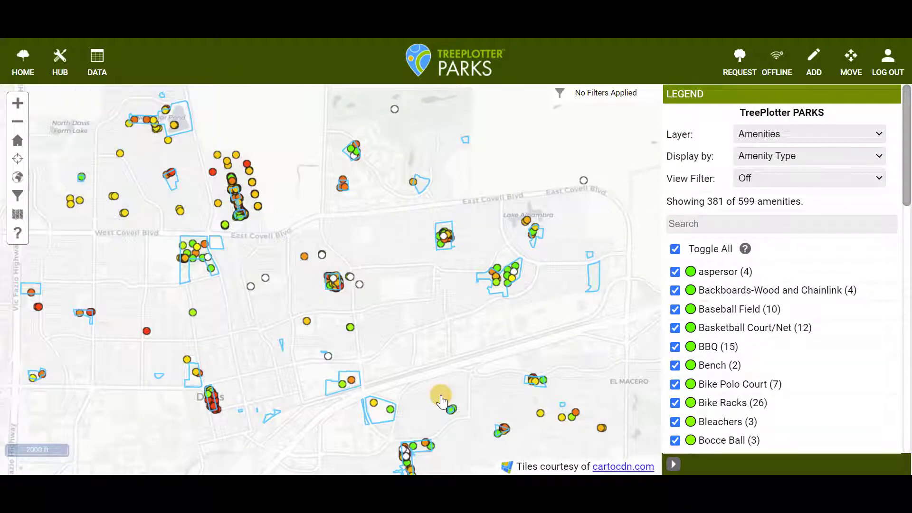
{"action": "left_click", "coordinate": [88, 78]}
{"action": "left_click", "coordinate": [97, 95]}
{"action": "left_click", "coordinate": [182, 204]}
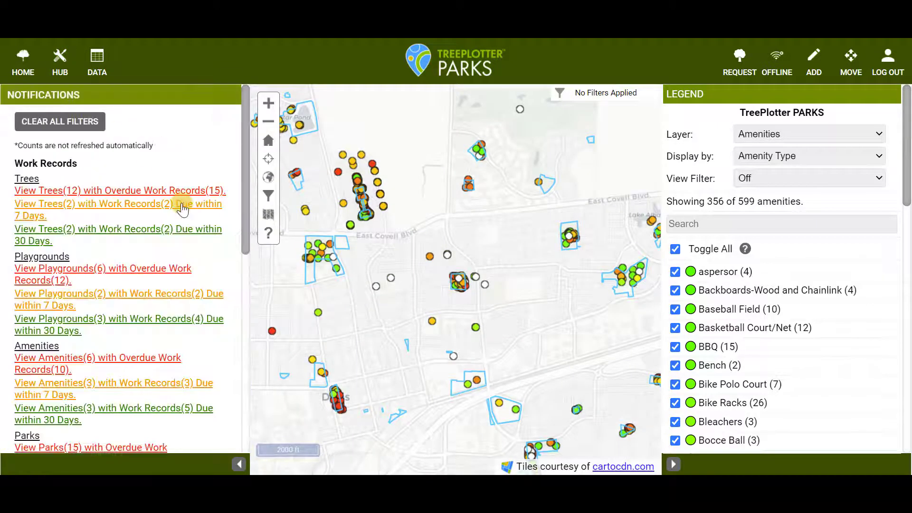
{"action": "scroll", "coordinate": [171, 360], "scroll_direction": "down", "scroll_amount": 3}
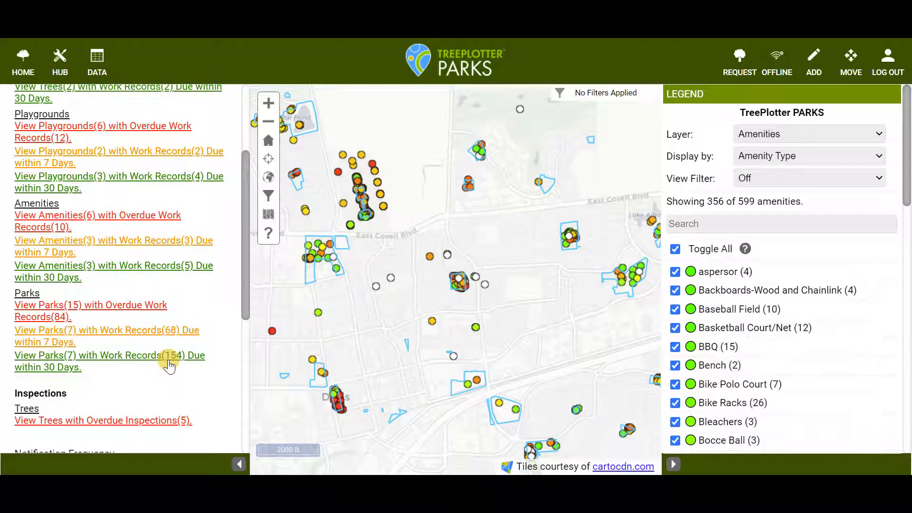
- Filter the map to parks with work records due within 30 days, viewing the Parks and Work Orders layers
{"action": "left_click", "coordinate": [170, 363]}
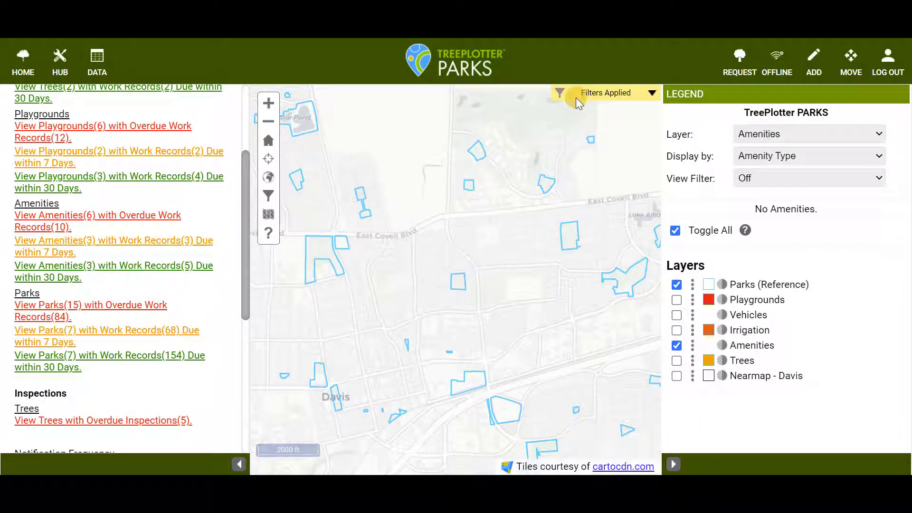
{"action": "left_click", "coordinate": [784, 131]}
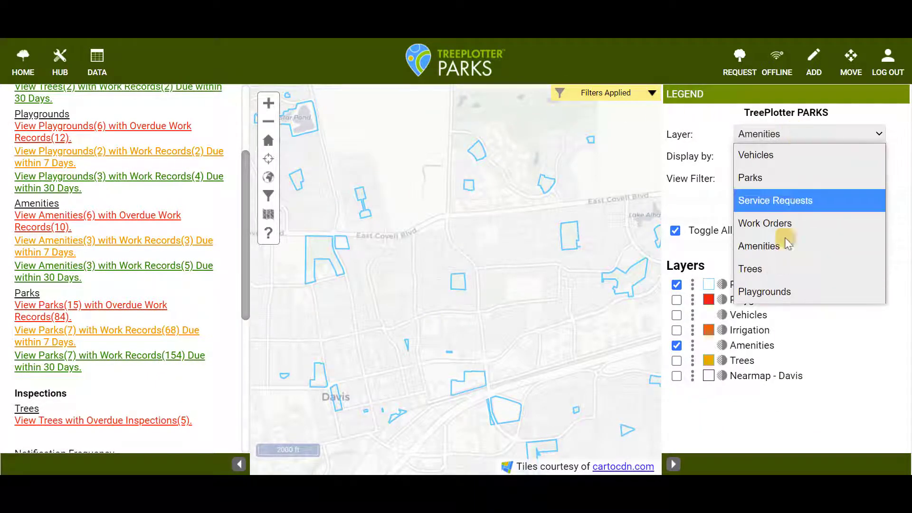
{"action": "left_click", "coordinate": [760, 177]}
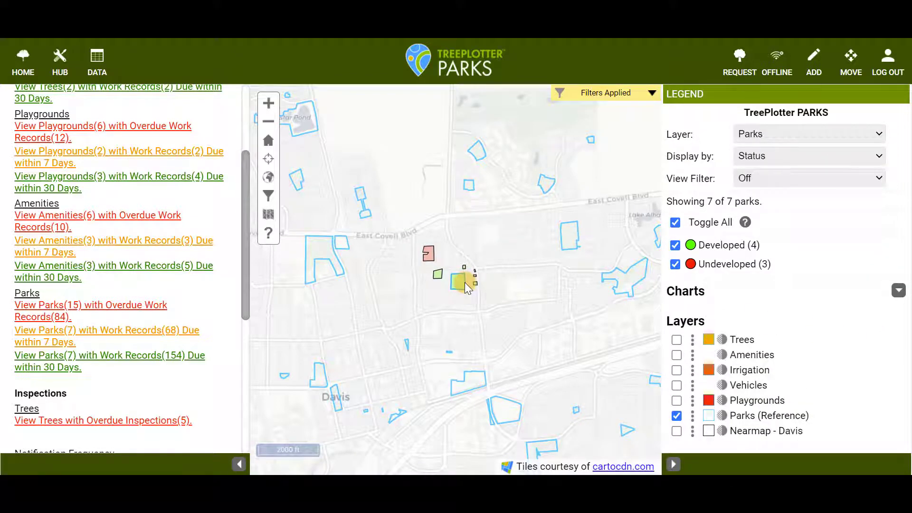
{"action": "left_click", "coordinate": [755, 136]}
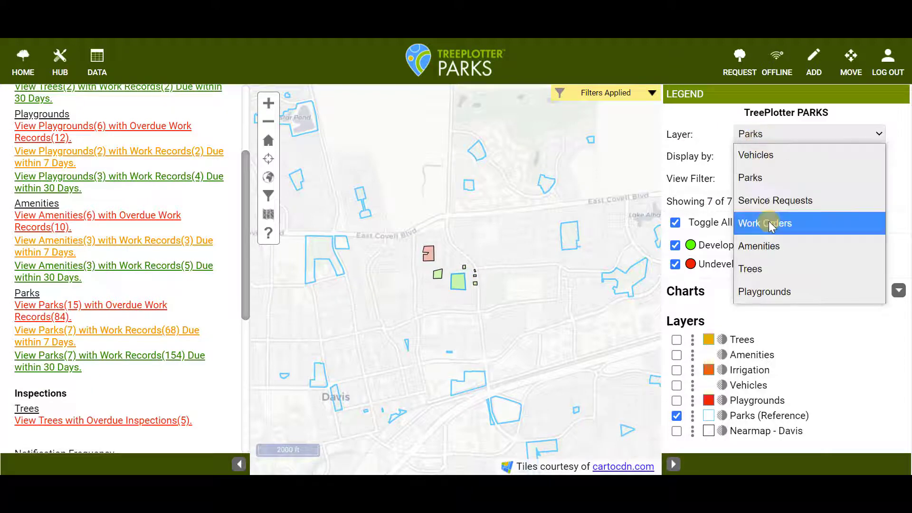
{"action": "left_click", "coordinate": [762, 222]}
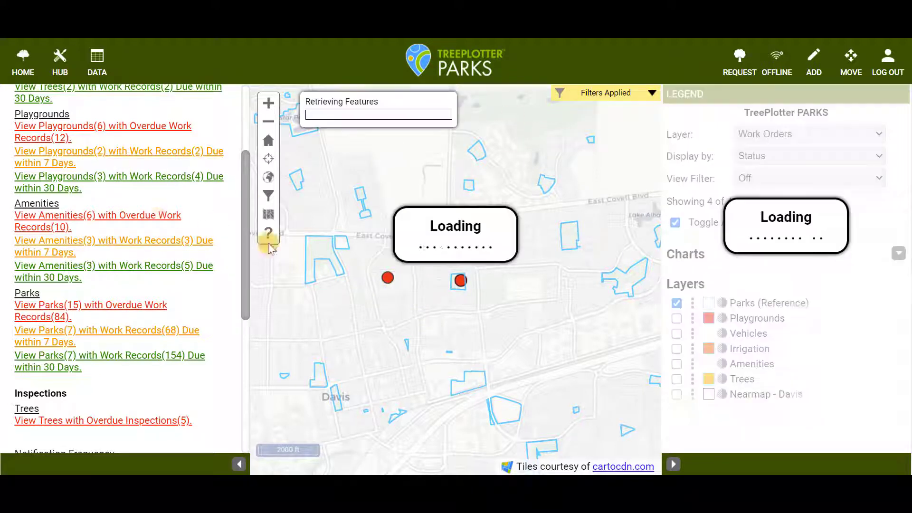
- Filter the map to amenities with overdue work records and display the Amenities layer
{"action": "scroll", "coordinate": [475, 289], "scroll_direction": "down", "scroll_amount": 1}
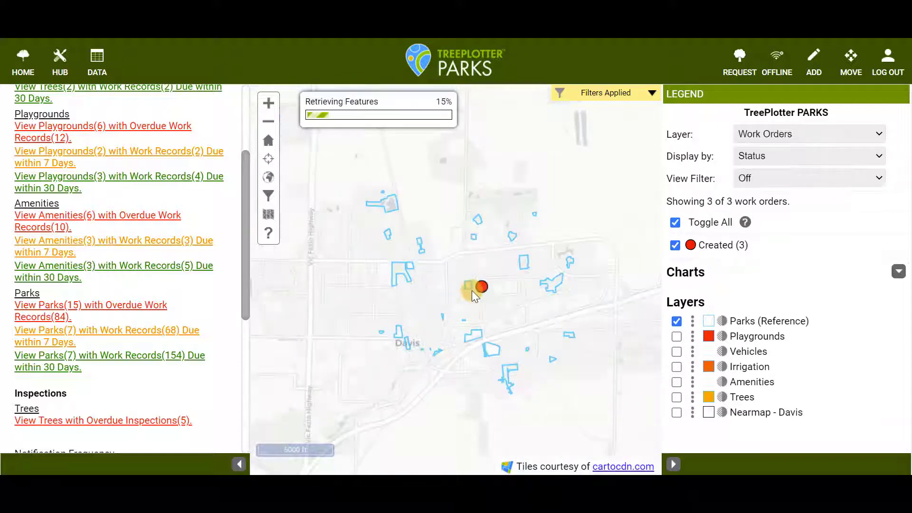
{"action": "left_click", "coordinate": [844, 134]}
{"action": "left_click", "coordinate": [832, 241]}
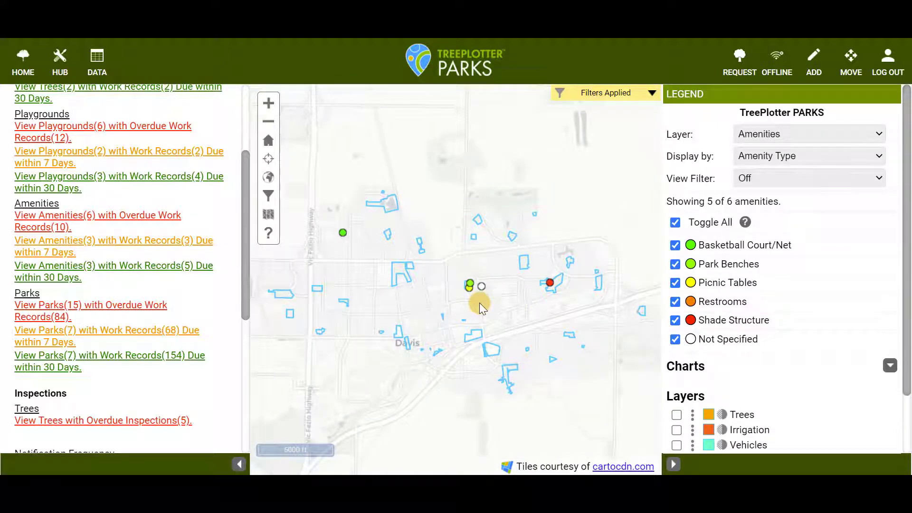
- Open the details of amenity 405 from the map and show its work records table
{"action": "left_click", "coordinate": [549, 283]}
{"action": "left_click", "coordinate": [519, 439]}
{"action": "left_click", "coordinate": [397, 239]}
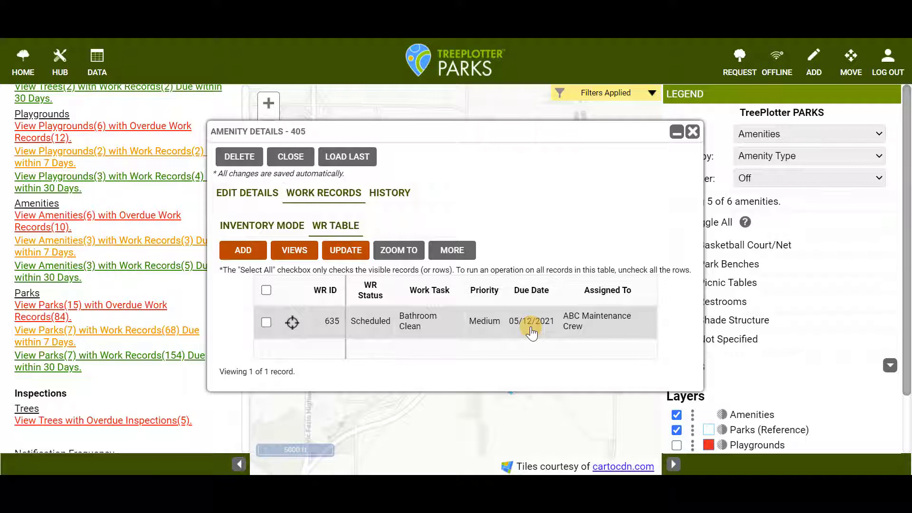
- Mass update the amenity's Bathroom Clean work record to Archived
{"action": "left_click", "coordinate": [266, 322]}
{"action": "left_click", "coordinate": [345, 249]}
{"action": "left_click", "coordinate": [481, 317]}
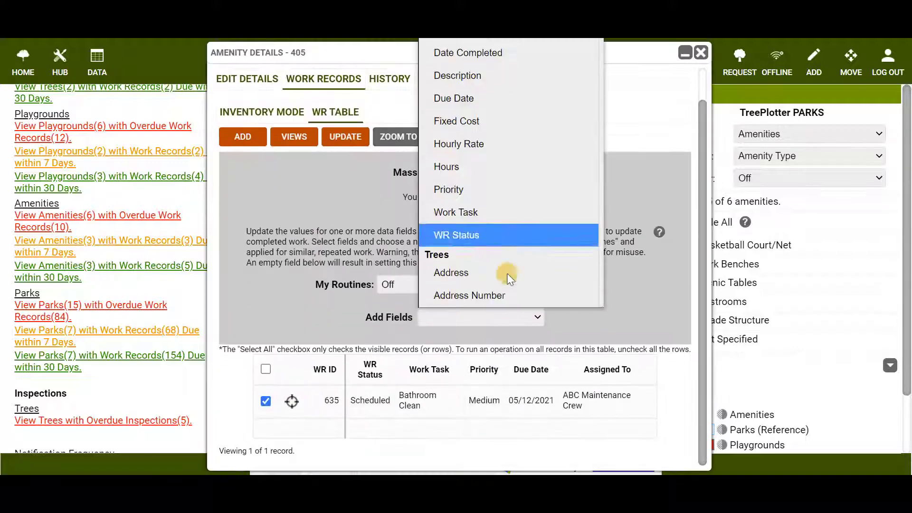
{"action": "left_click", "coordinate": [509, 72]}
{"action": "left_click", "coordinate": [479, 377]}
{"action": "left_click", "coordinate": [376, 415]}
{"action": "left_click", "coordinate": [407, 351]}
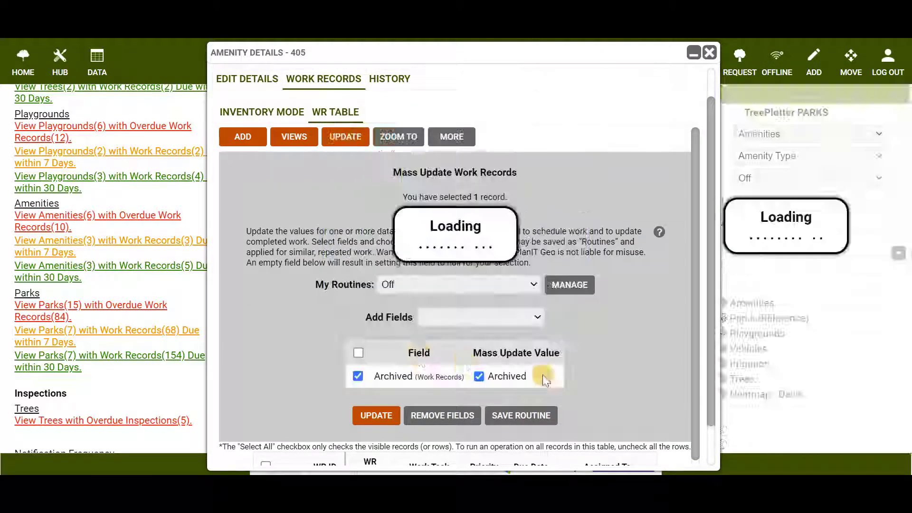
- Open the statistics charts and graphs for work records and bring up the Work Records by Work Category chart
{"action": "left_click", "coordinate": [390, 113]}
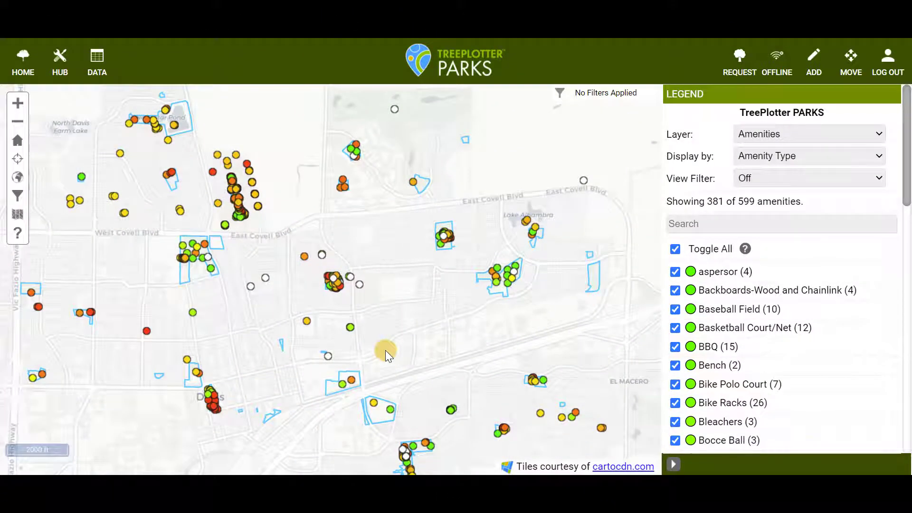
{"action": "left_click", "coordinate": [61, 56]}
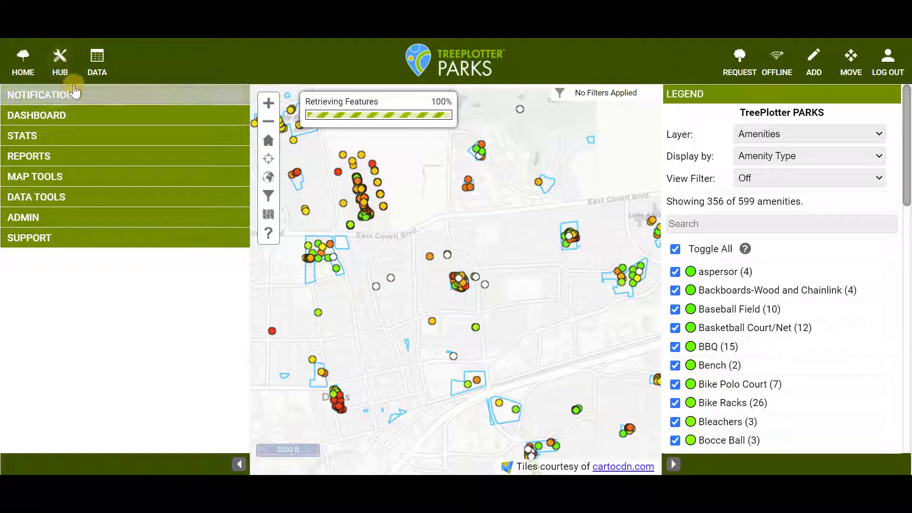
{"action": "left_click", "coordinate": [90, 138]}
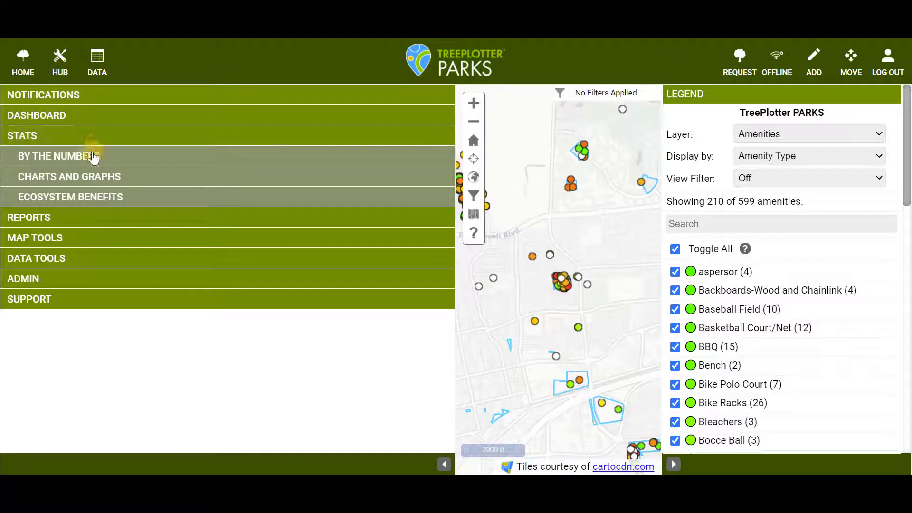
{"action": "left_click", "coordinate": [97, 179]}
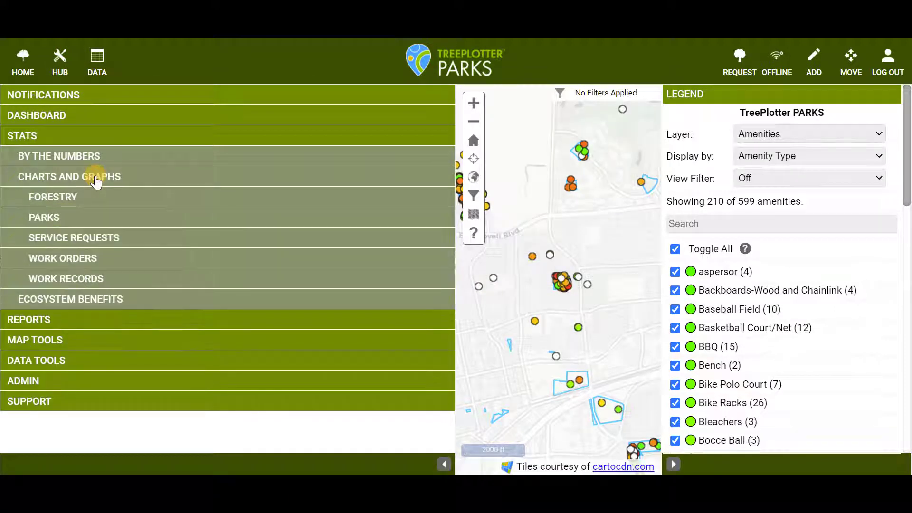
{"action": "left_click", "coordinate": [100, 280]}
{"action": "scroll", "coordinate": [393, 266], "scroll_direction": "down", "scroll_amount": 3}
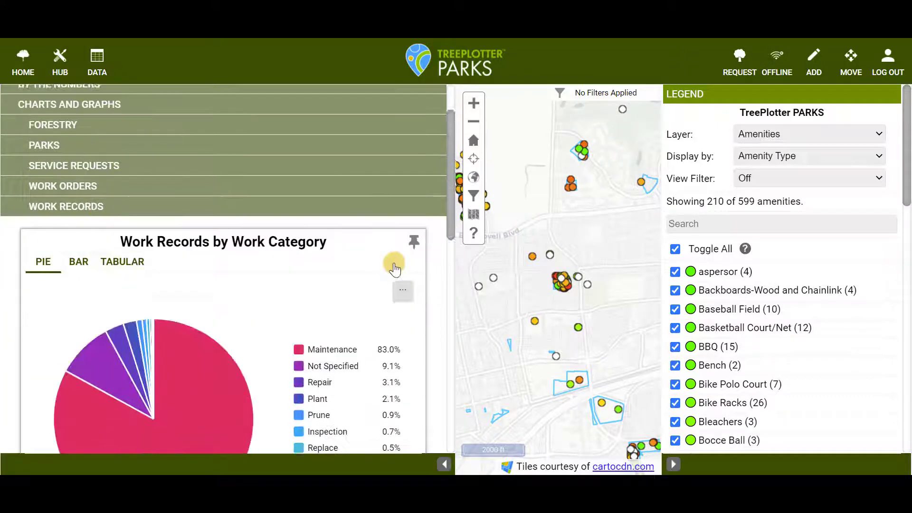
{"action": "scroll", "coordinate": [84, 122], "scroll_direction": "down", "scroll_amount": 2}
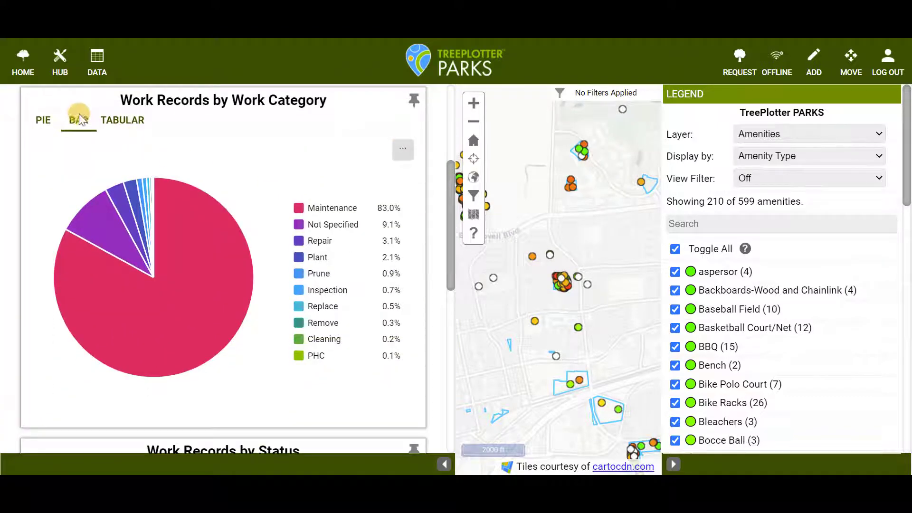
- View the Work Records by Work Category chart as a bar graph and as a table, and return it to a pie chart
{"action": "left_click", "coordinate": [79, 120]}
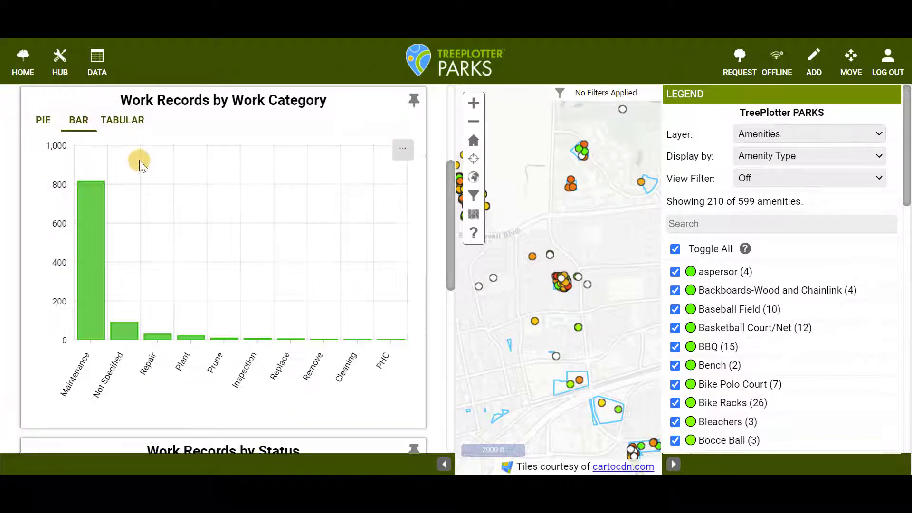
{"action": "left_click", "coordinate": [139, 124]}
{"action": "left_click", "coordinate": [44, 119]}
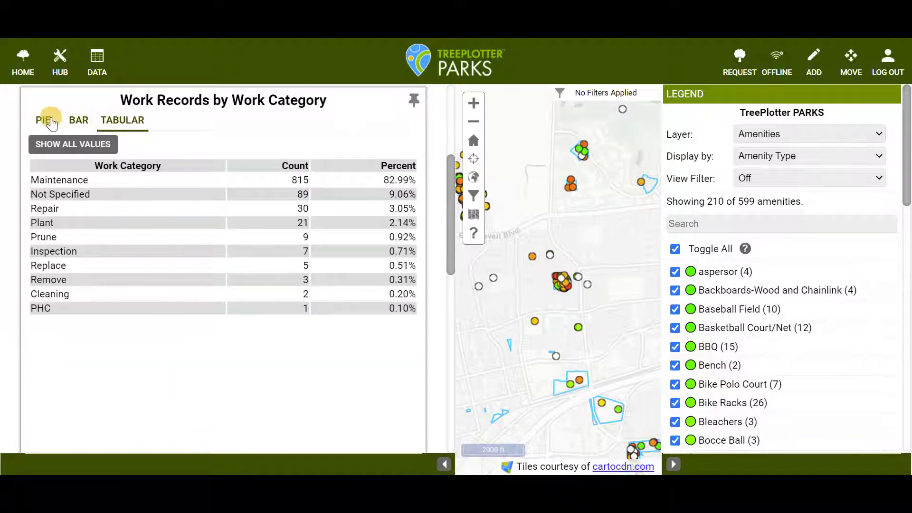
- View the Work Records by Status chart in its bar, tabular and pie forms, and close the statistics to return to the full map
{"action": "scroll", "coordinate": [312, 160], "scroll_direction": "down", "scroll_amount": 6}
{"action": "left_click", "coordinate": [79, 185]}
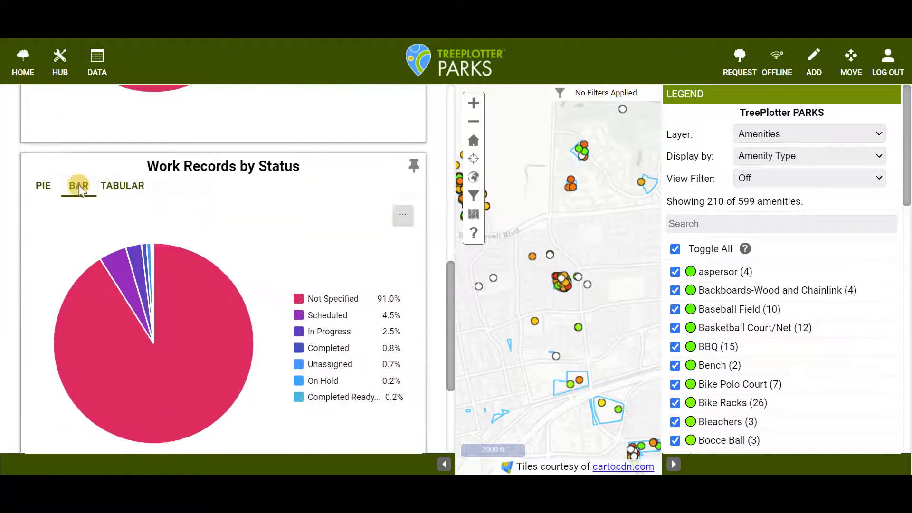
{"action": "left_click", "coordinate": [122, 185]}
{"action": "left_click", "coordinate": [43, 186]}
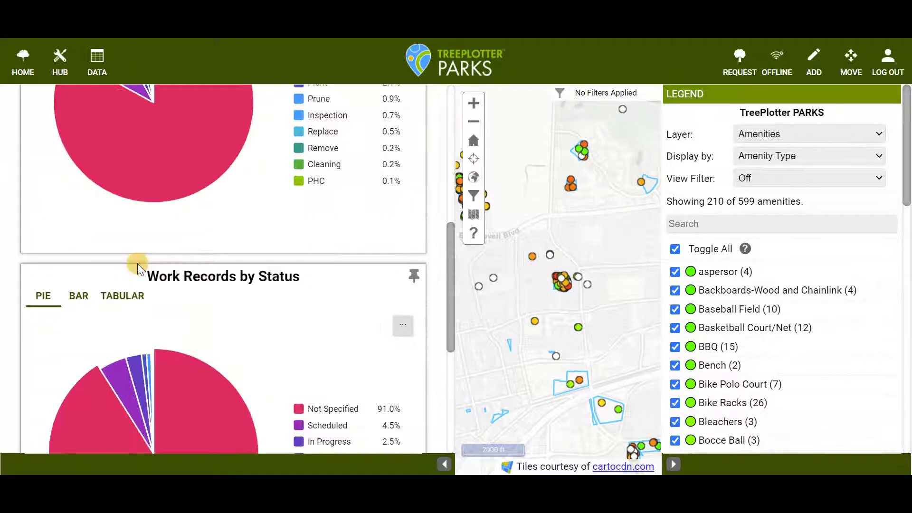
{"action": "scroll", "coordinate": [137, 263], "scroll_direction": "up", "scroll_amount": 5}
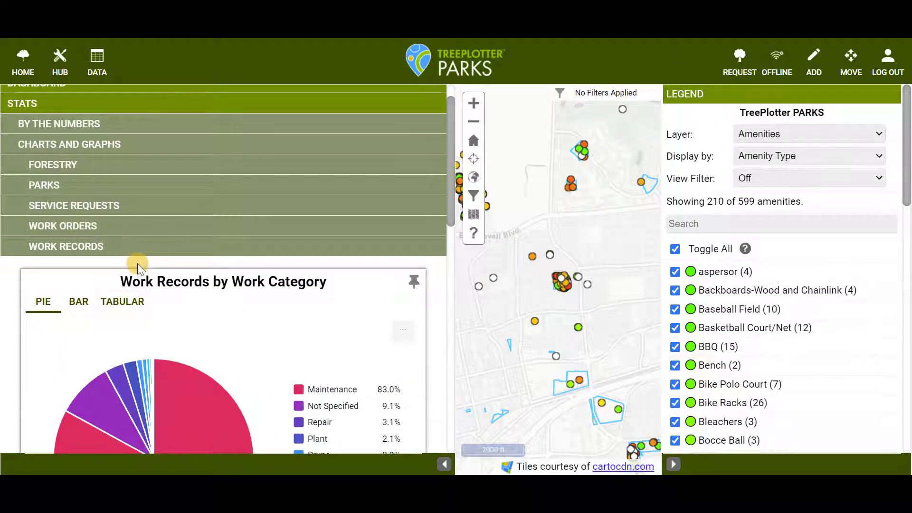
{"action": "left_click", "coordinate": [379, 108]}
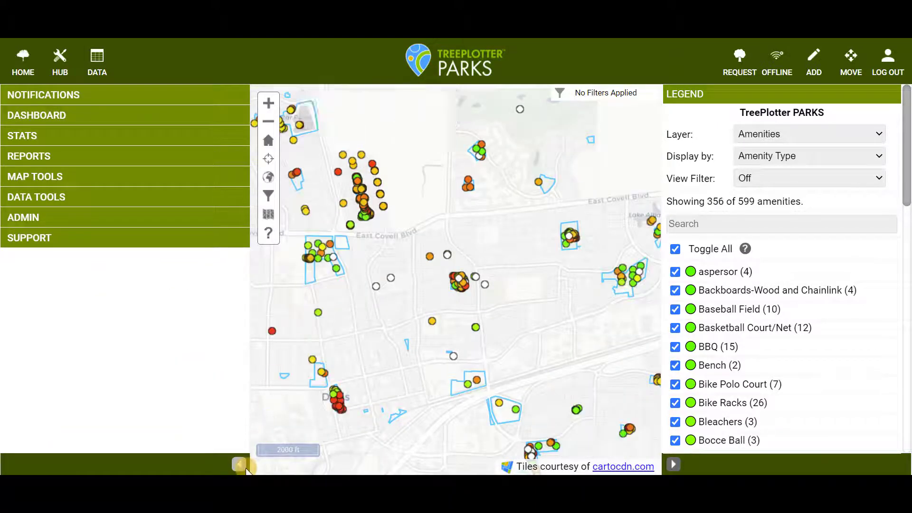
{"action": "left_click", "coordinate": [239, 463]}
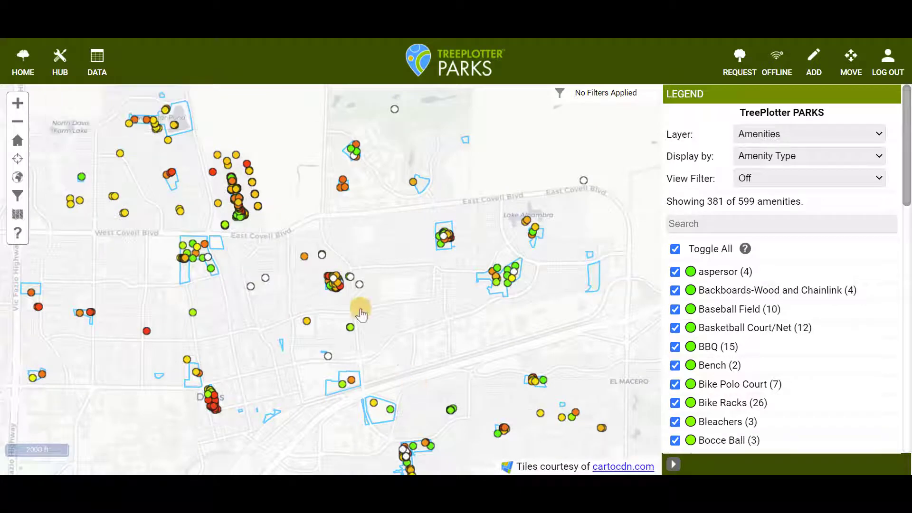
- Open the Work Record / Work History Reports options in the hub
{"action": "left_click", "coordinate": [61, 68]}
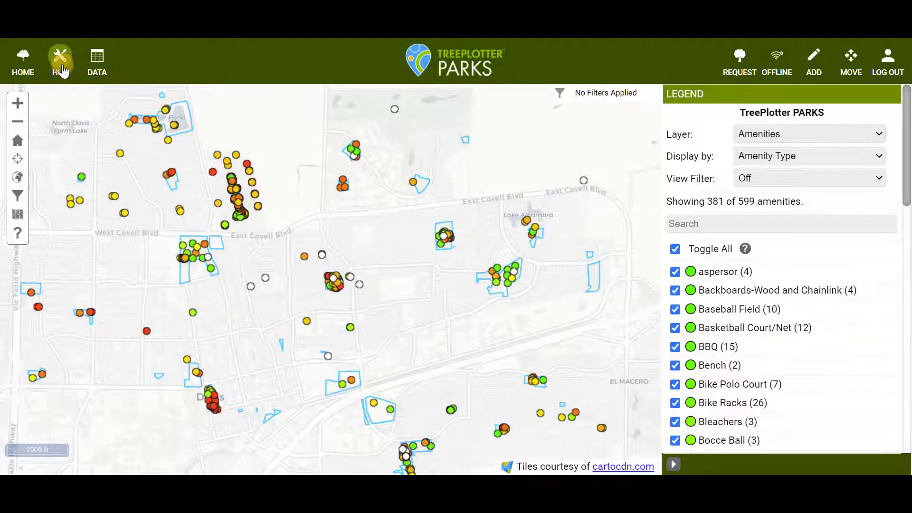
{"action": "left_click", "coordinate": [62, 155]}
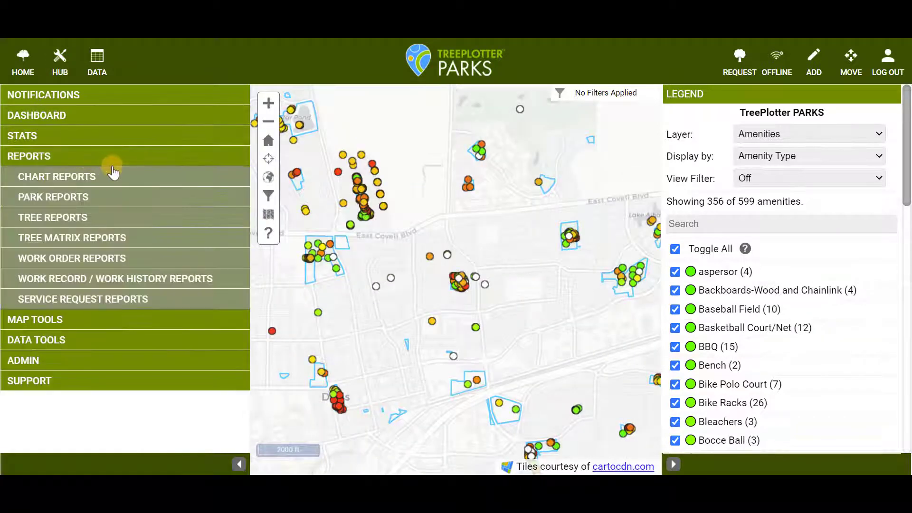
{"action": "left_click", "coordinate": [139, 279]}
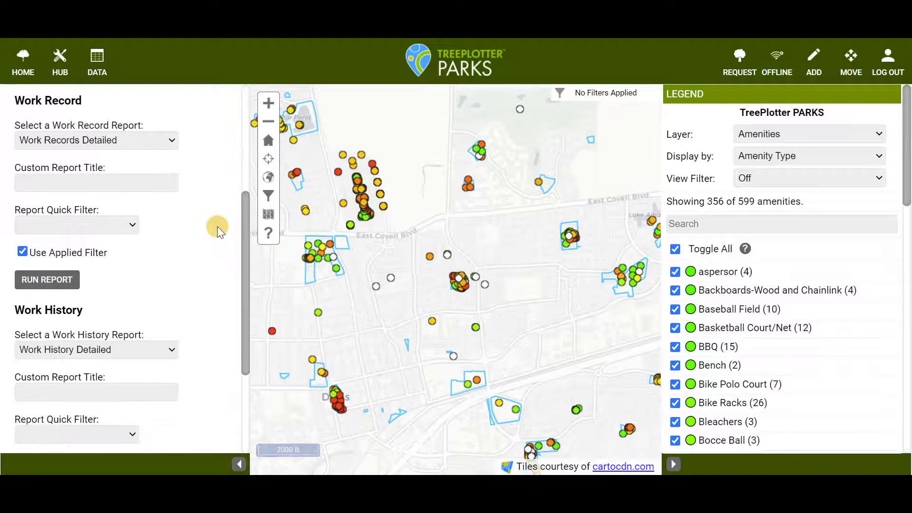
{"action": "scroll", "coordinate": [217, 226], "scroll_direction": "down", "scroll_amount": 2}
{"action": "scroll", "coordinate": [217, 226], "scroll_direction": "up", "scroll_amount": 2}
- Look through the available work record and work history report types without changing the selections
{"action": "left_click", "coordinate": [172, 143]}
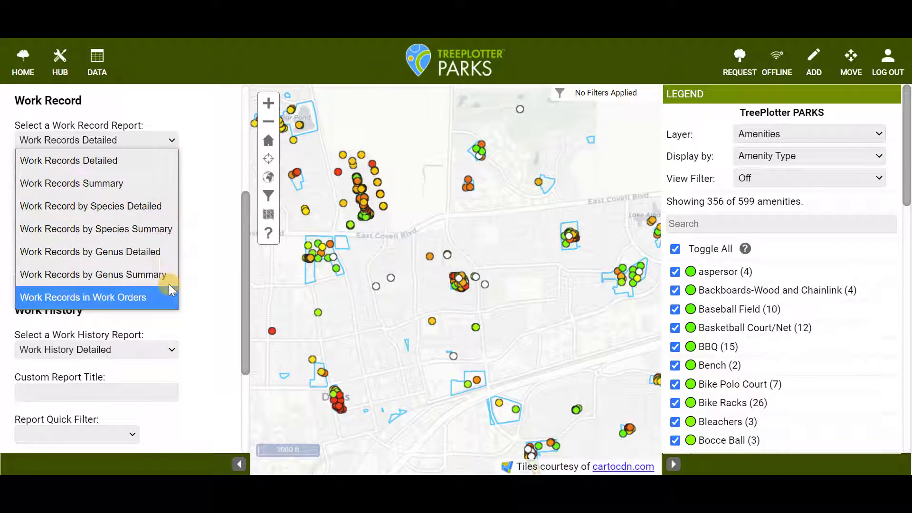
{"action": "left_click", "coordinate": [211, 302]}
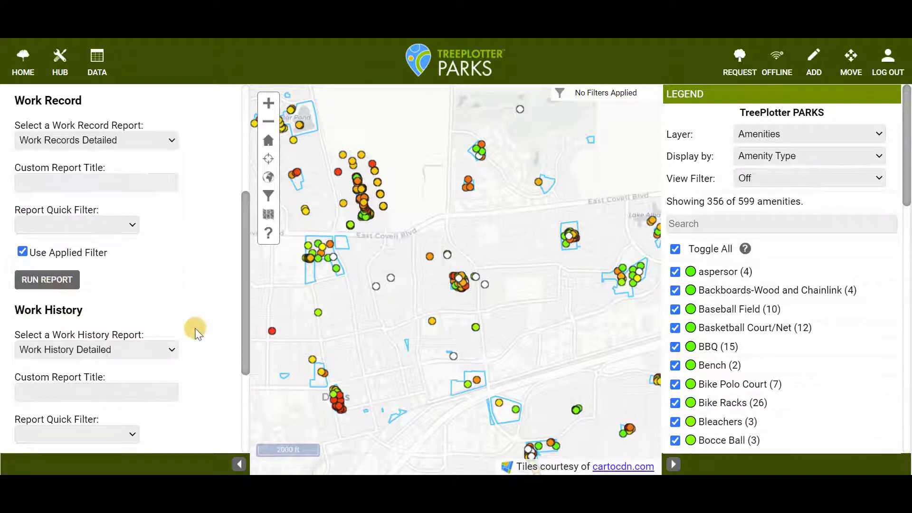
{"action": "left_click", "coordinate": [172, 353]}
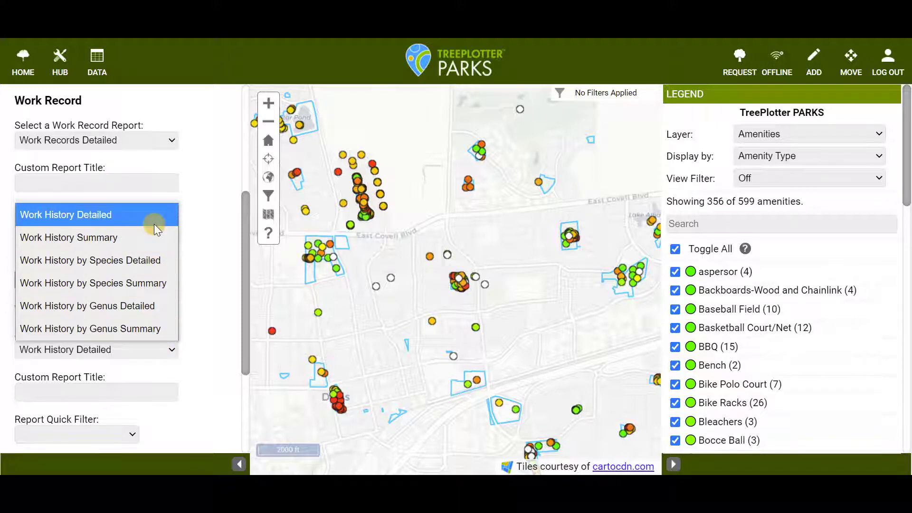
{"action": "left_click", "coordinate": [209, 177]}
- Run a Work Records Summary report titled "Work Records Summary", filtered to due dates in the next seven days
{"action": "left_click", "coordinate": [168, 145]}
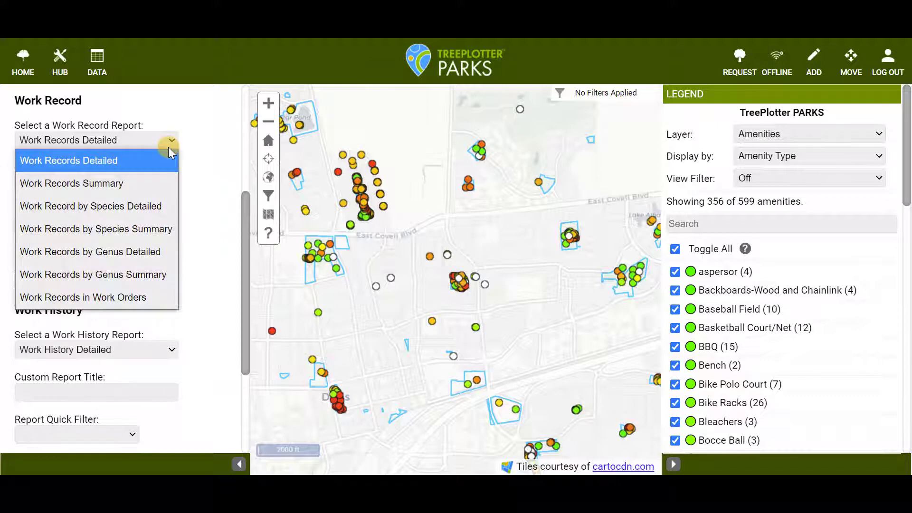
{"action": "left_click", "coordinate": [136, 184]}
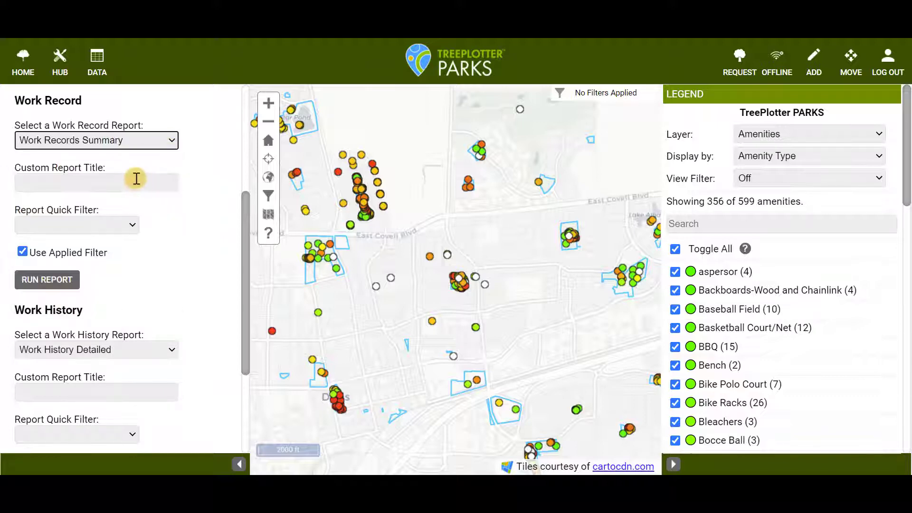
{"action": "left_click", "coordinate": [136, 180]}
{"action": "type", "text": "Wor"}
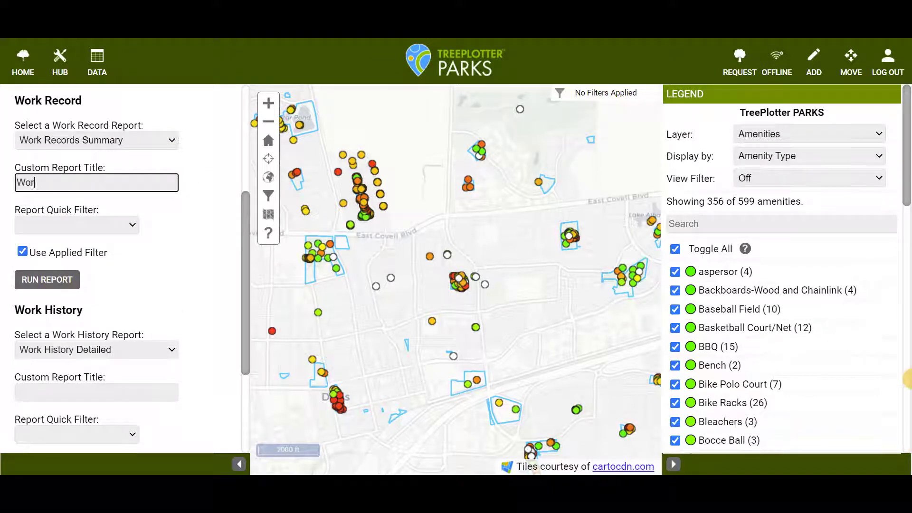
{"action": "type", "text": "k Records Summary"}
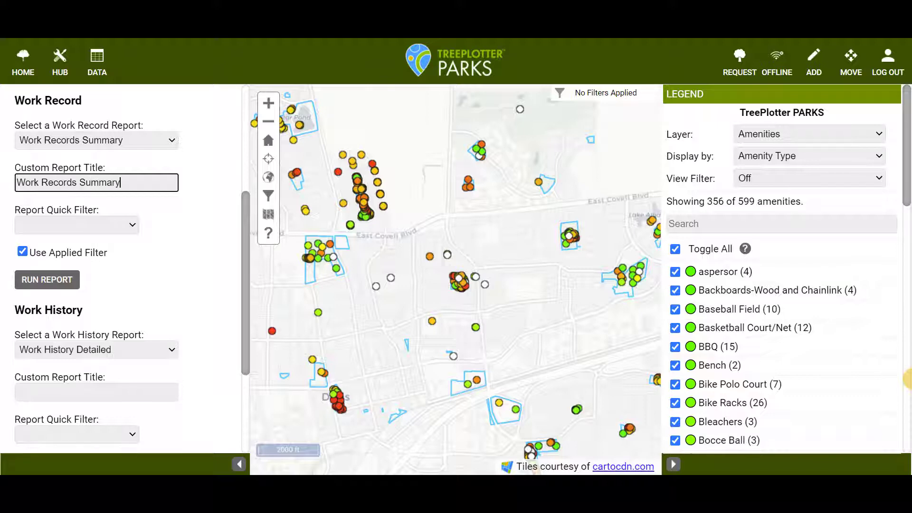
{"action": "key", "text": "Tab"}
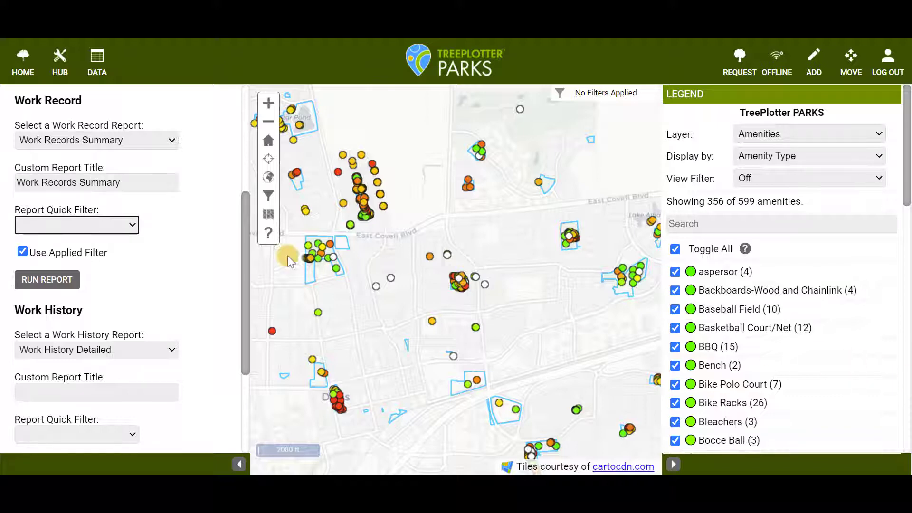
{"action": "left_click", "coordinate": [101, 224]}
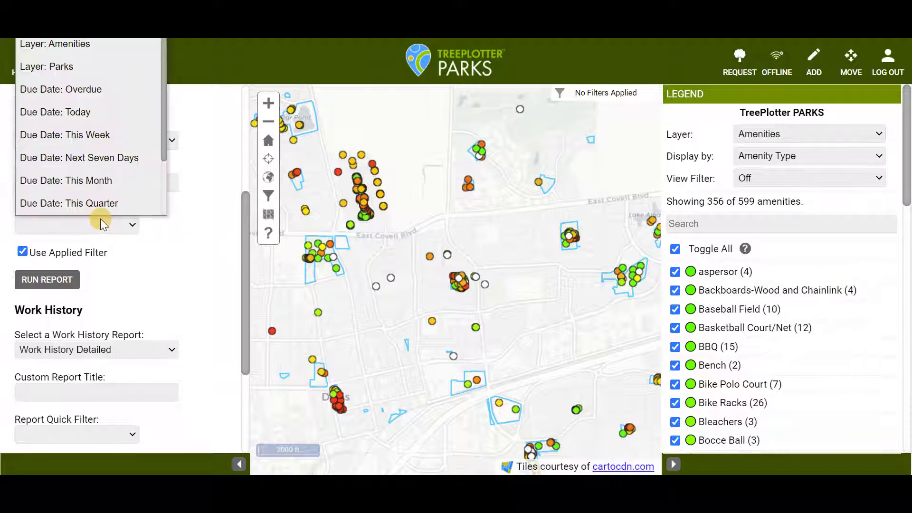
{"action": "left_click", "coordinate": [102, 158]}
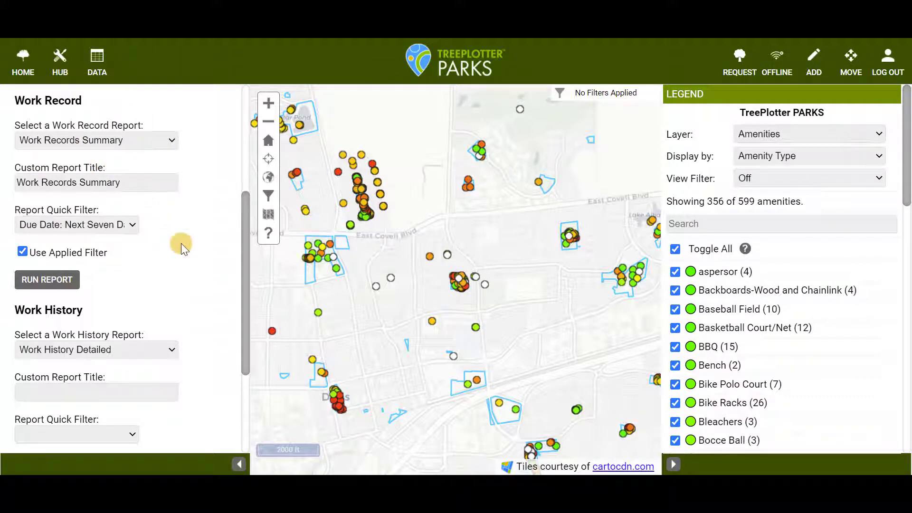
{"action": "left_click", "coordinate": [42, 280]}
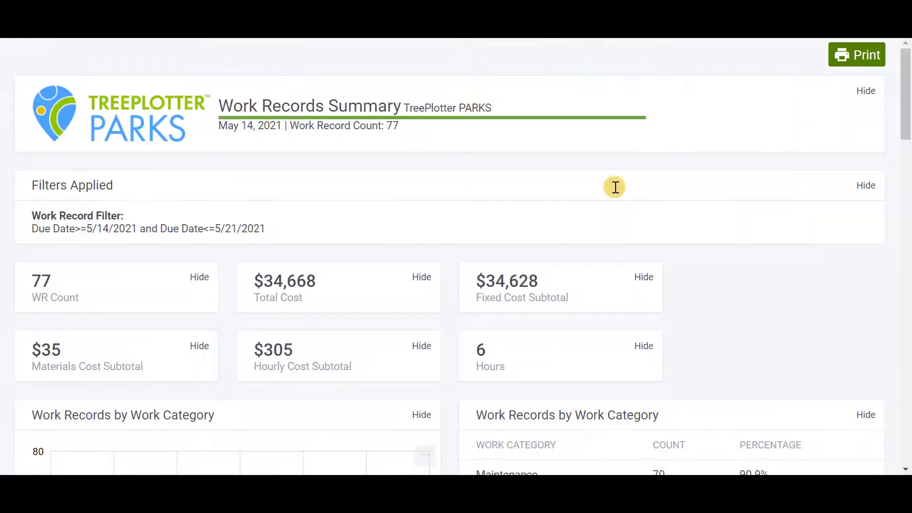
- Review the summary report's costs, charts and tables, and send the report to print
{"action": "scroll", "coordinate": [612, 187], "scroll_direction": "down", "scroll_amount": 3}
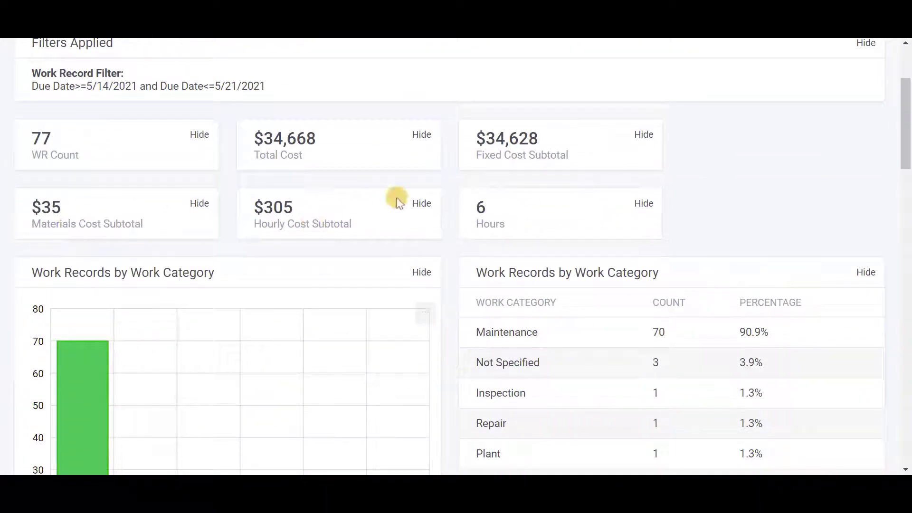
{"action": "scroll", "coordinate": [584, 167], "scroll_direction": "down", "scroll_amount": 3}
{"action": "scroll", "coordinate": [600, 190], "scroll_direction": "down", "scroll_amount": 18}
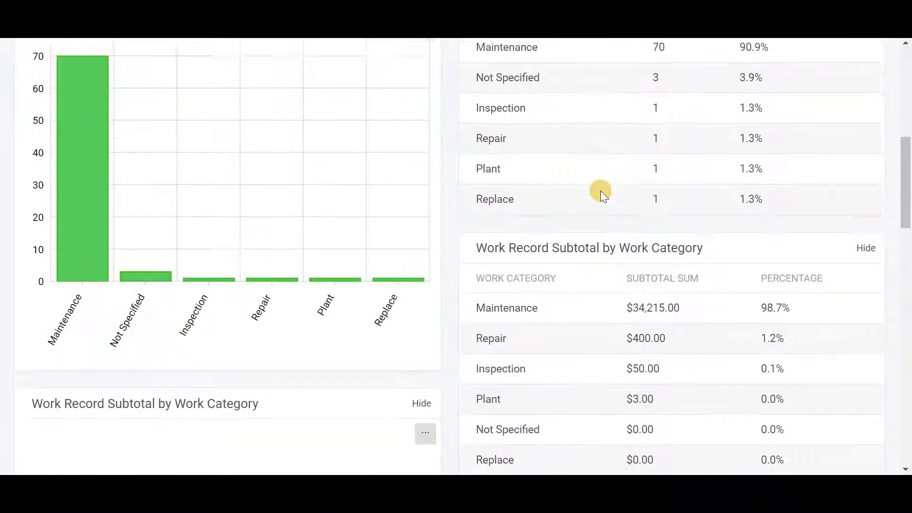
{"action": "scroll", "coordinate": [600, 190], "scroll_direction": "down", "scroll_amount": 7}
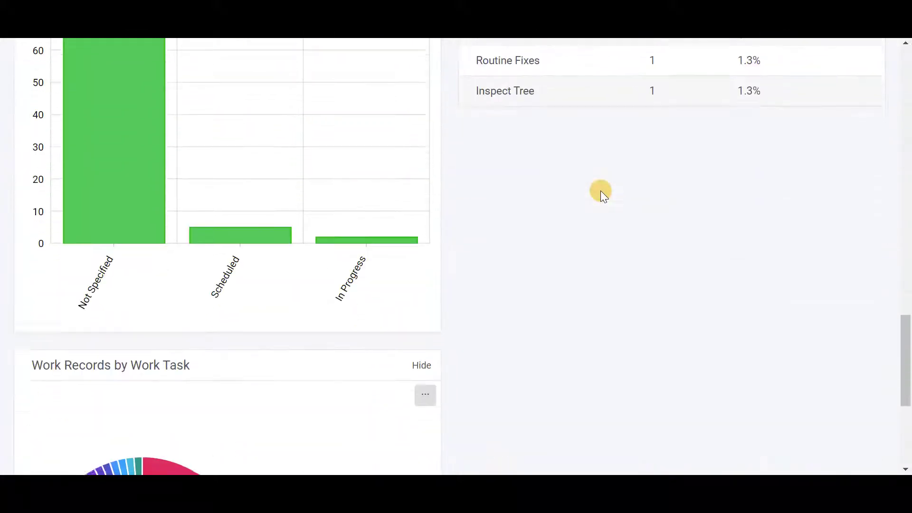
{"action": "scroll", "coordinate": [600, 190], "scroll_direction": "up", "scroll_amount": 20}
{"action": "scroll", "coordinate": [601, 190], "scroll_direction": "up", "scroll_amount": 5}
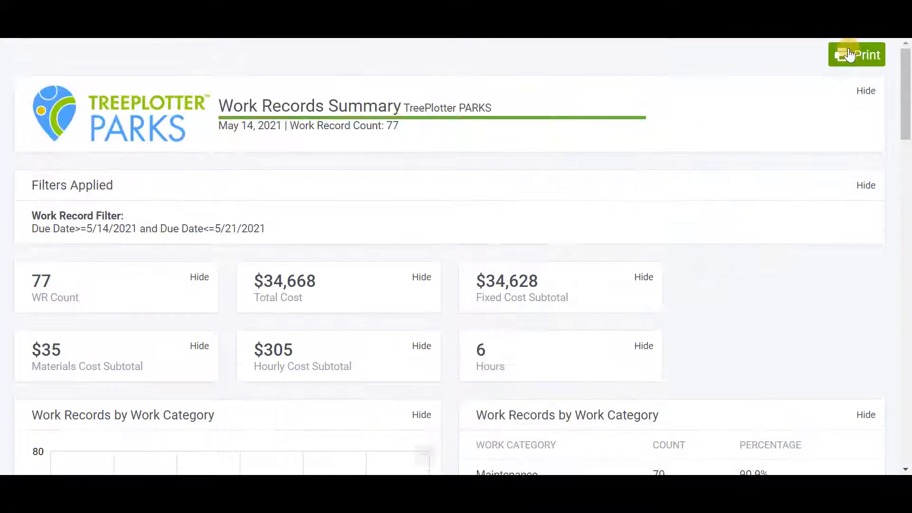
{"action": "left_click", "coordinate": [848, 55]}
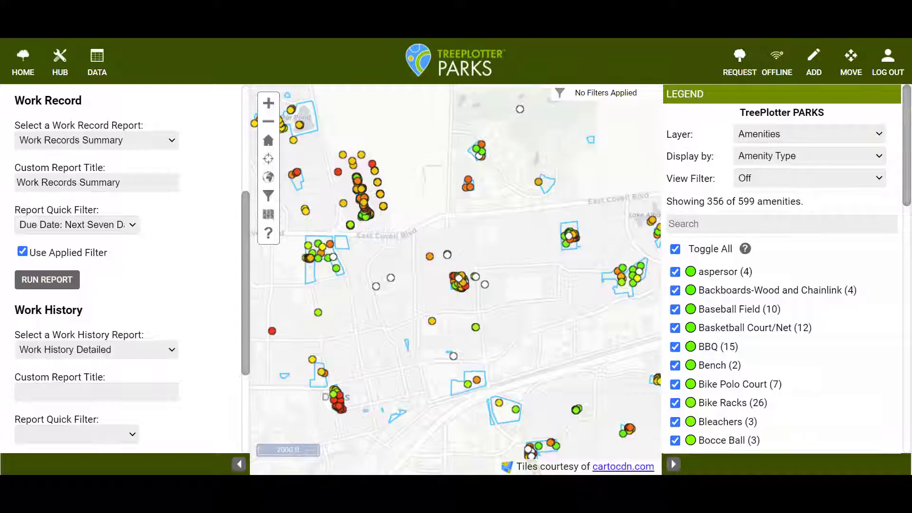
- Run a Work History Detailed report titled "Work History", filtered to archived dates in the last year
{"action": "left_click", "coordinate": [167, 207]}
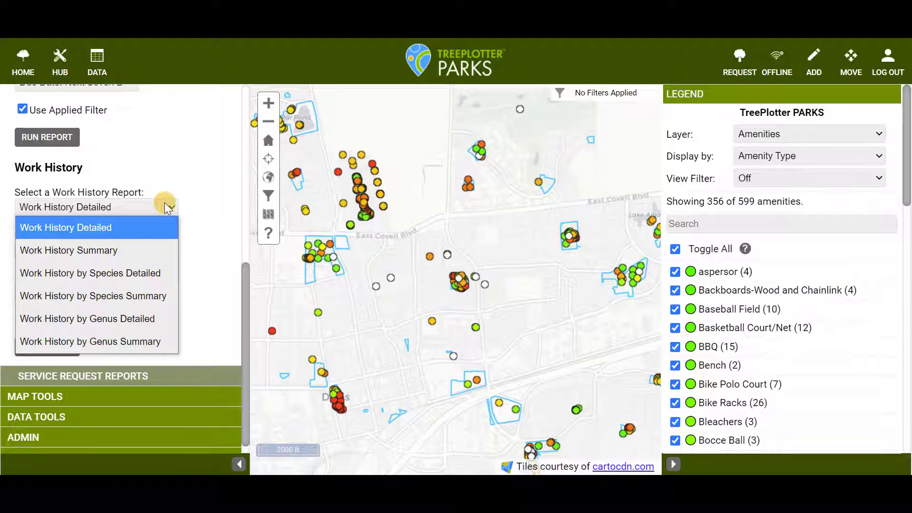
{"action": "left_click", "coordinate": [153, 229]}
{"action": "left_click", "coordinate": [100, 248]}
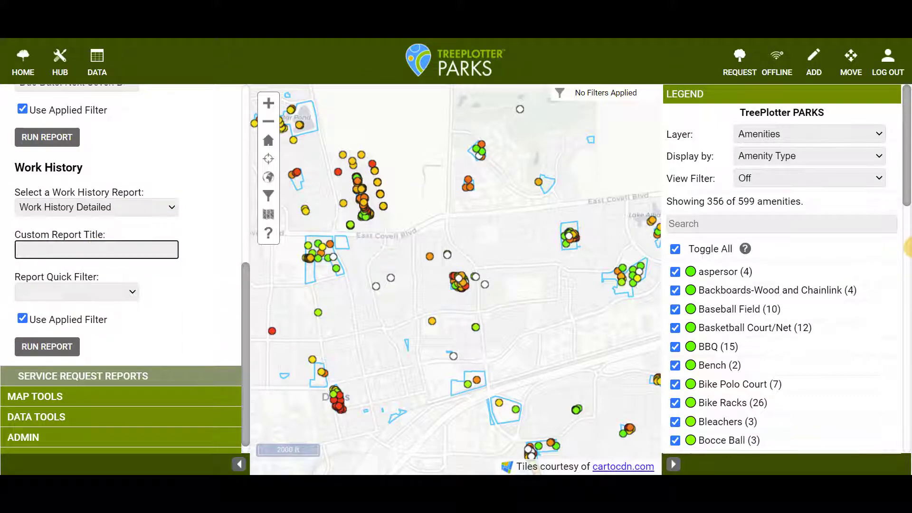
{"action": "type", "text": "Work History"}
{"action": "left_click", "coordinate": [113, 301]}
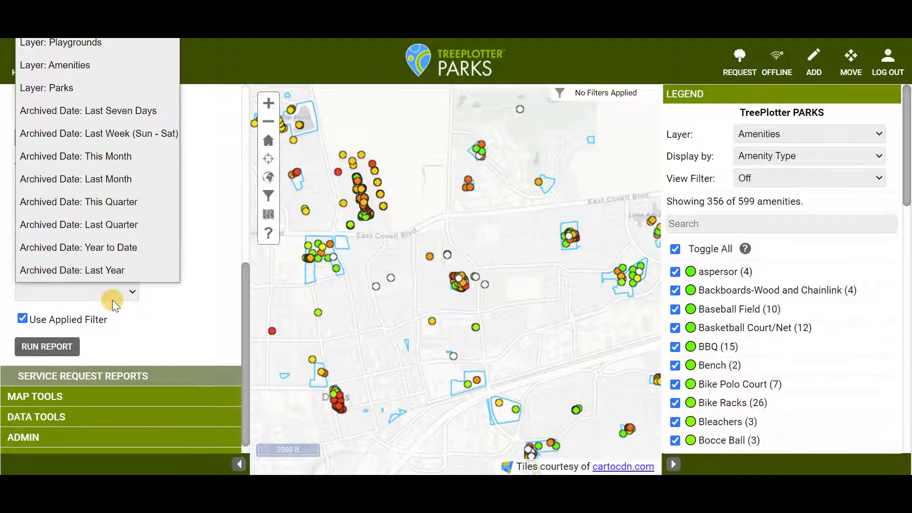
{"action": "left_click", "coordinate": [141, 276]}
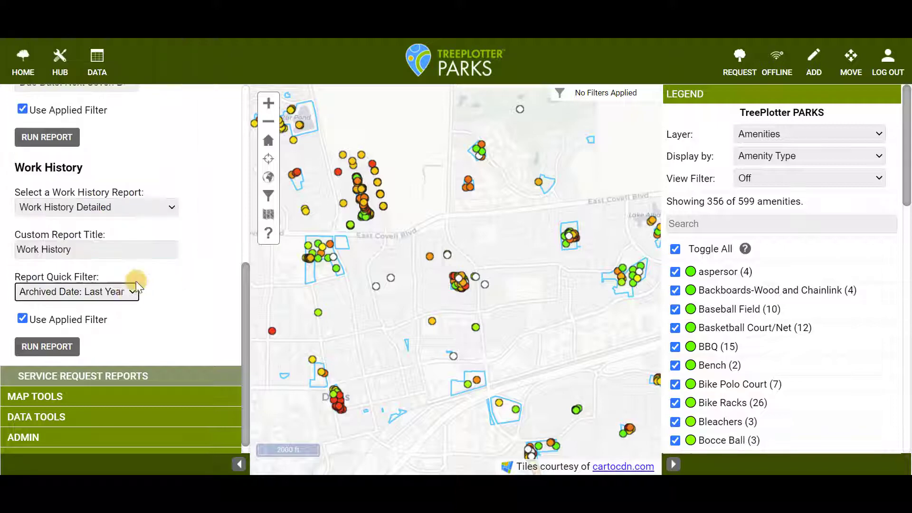
{"action": "left_click", "coordinate": [59, 343]}
- Review the work history report's cost subtotals, category and status charts, and the detailed list of archived records
{"action": "scroll", "coordinate": [776, 300], "scroll_direction": "down", "scroll_amount": 6}
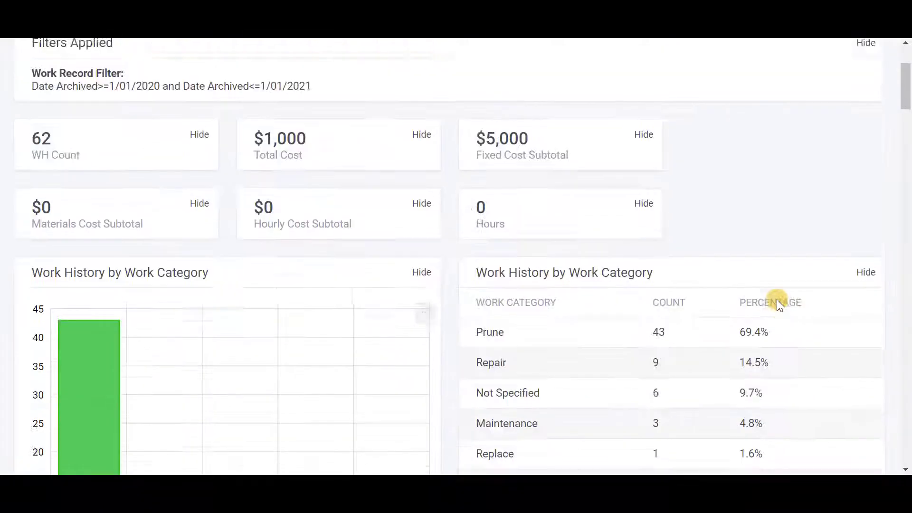
{"action": "scroll", "coordinate": [776, 299], "scroll_direction": "down", "scroll_amount": 20}
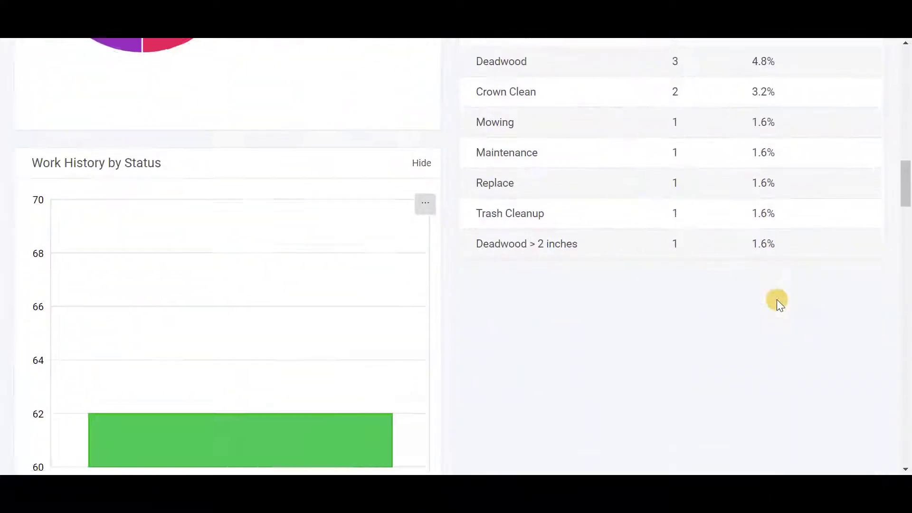
{"action": "scroll", "coordinate": [777, 299], "scroll_direction": "down", "scroll_amount": 20}
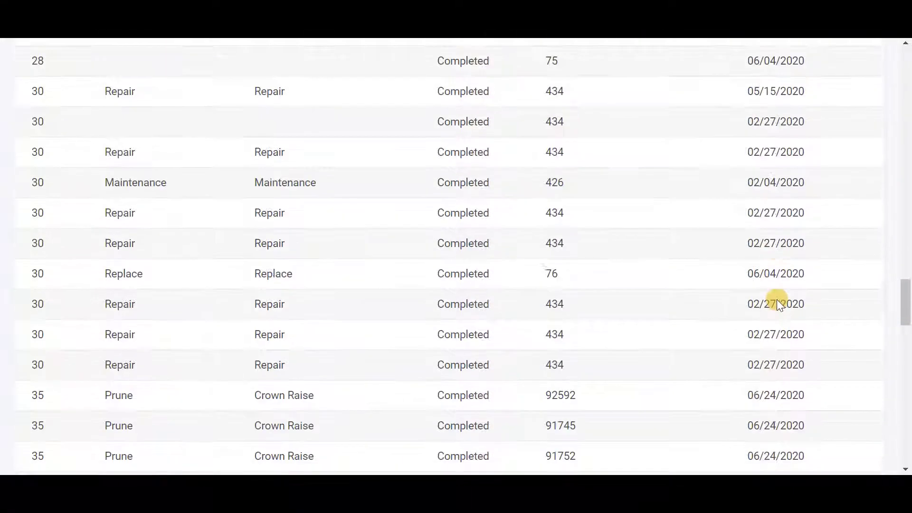
{"action": "scroll", "coordinate": [776, 299], "scroll_direction": "down", "scroll_amount": 20}
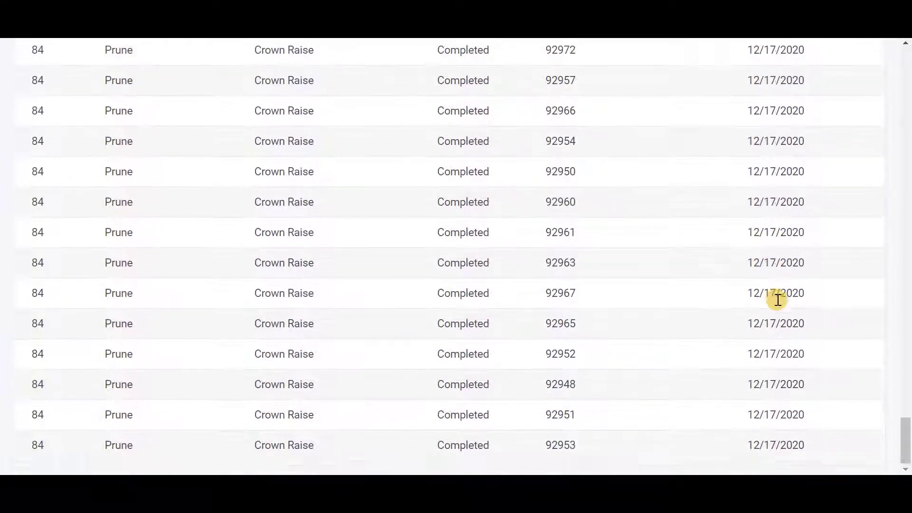
{"action": "scroll", "coordinate": [777, 299], "scroll_direction": "up", "scroll_amount": 20}
{"action": "scroll", "coordinate": [776, 299], "scroll_direction": "up", "scroll_amount": 20}
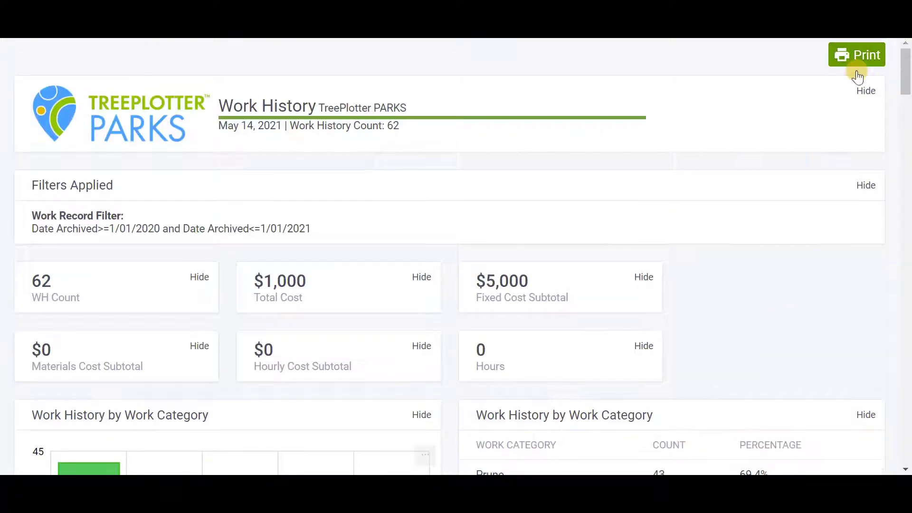